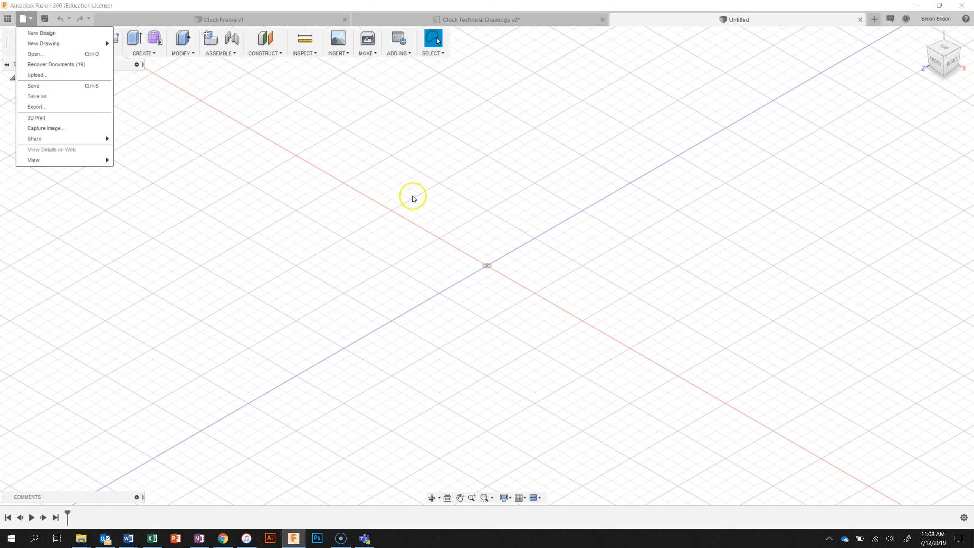
Start a new sketch on the vertical front plane of the untitled design
left_click(380, 196)
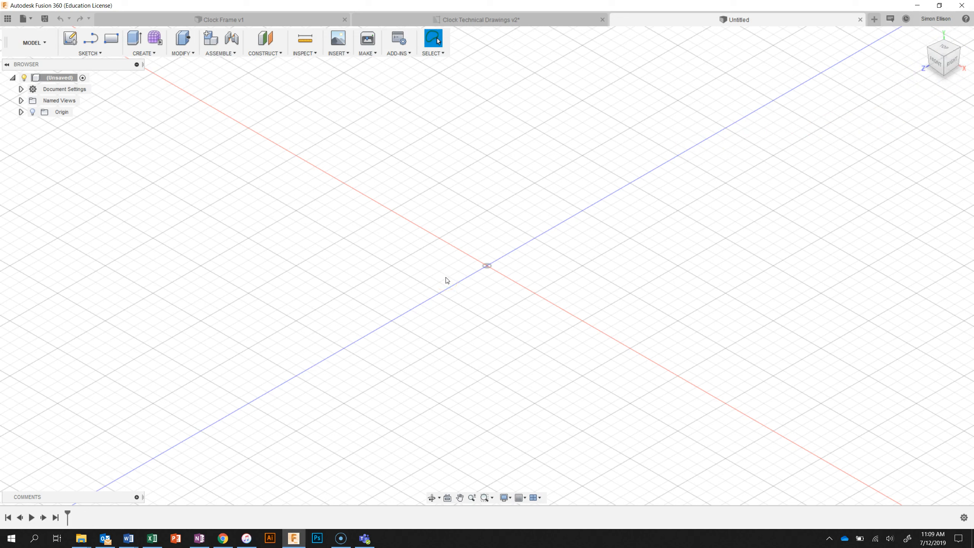
left_click(69, 39)
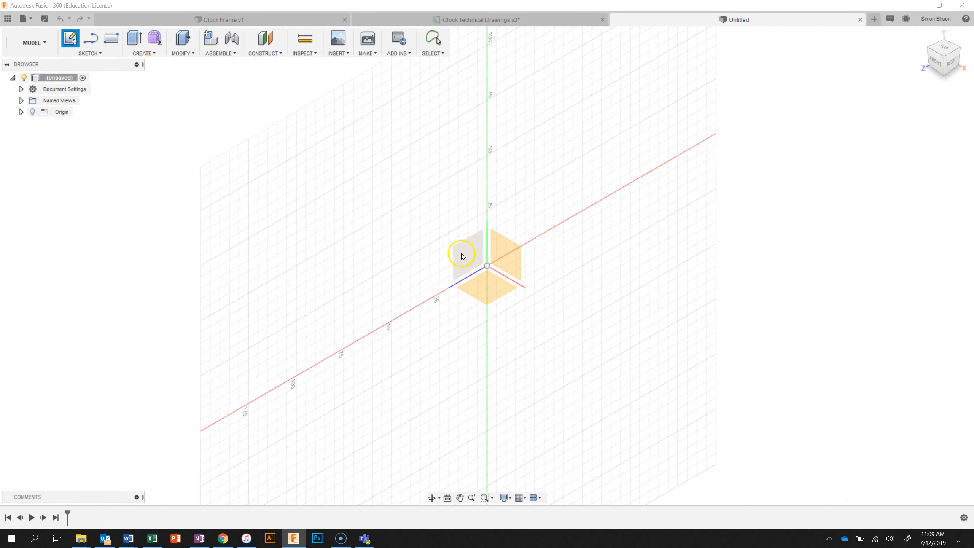
left_click(506, 253)
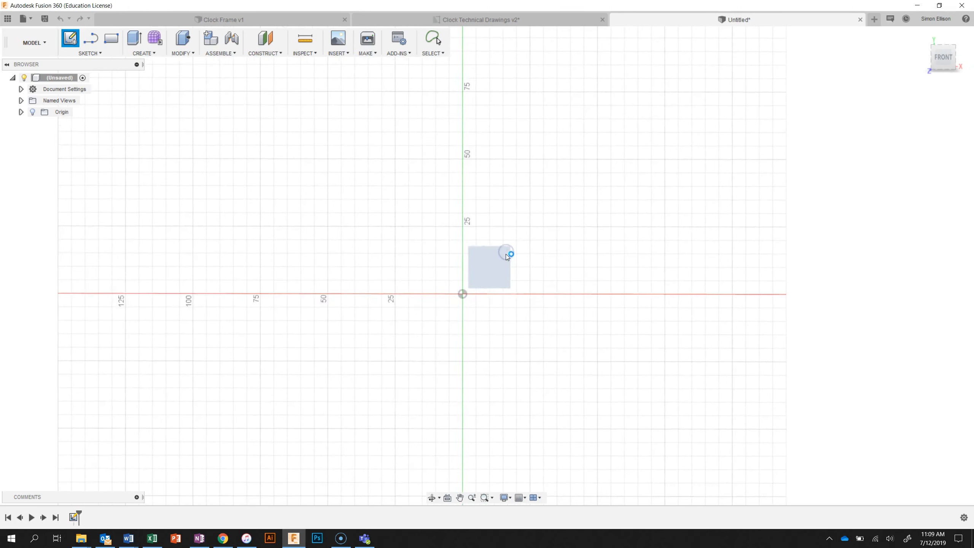
scroll(526, 326, "down", 1)
scroll(525, 326, "down", 2)
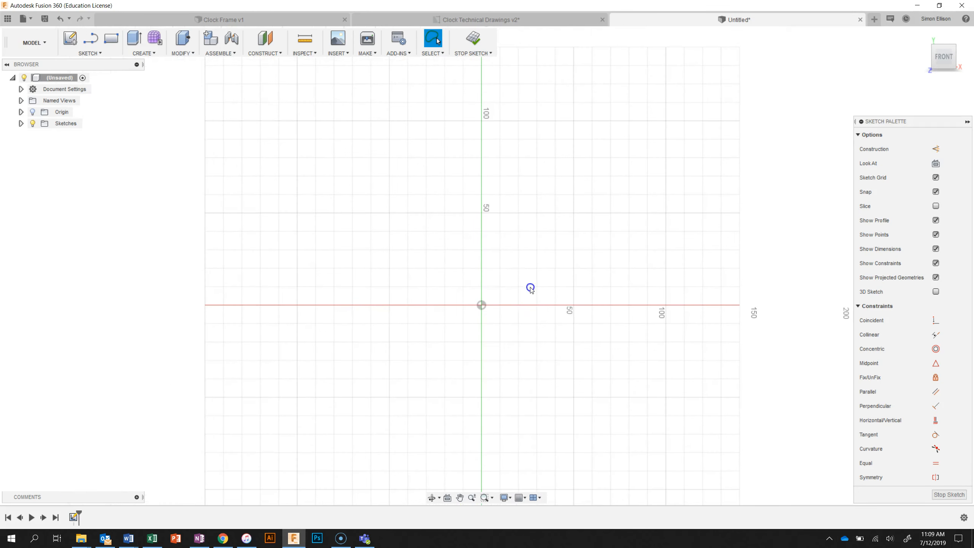
middle_click_drag(510, 301, 367, 383)
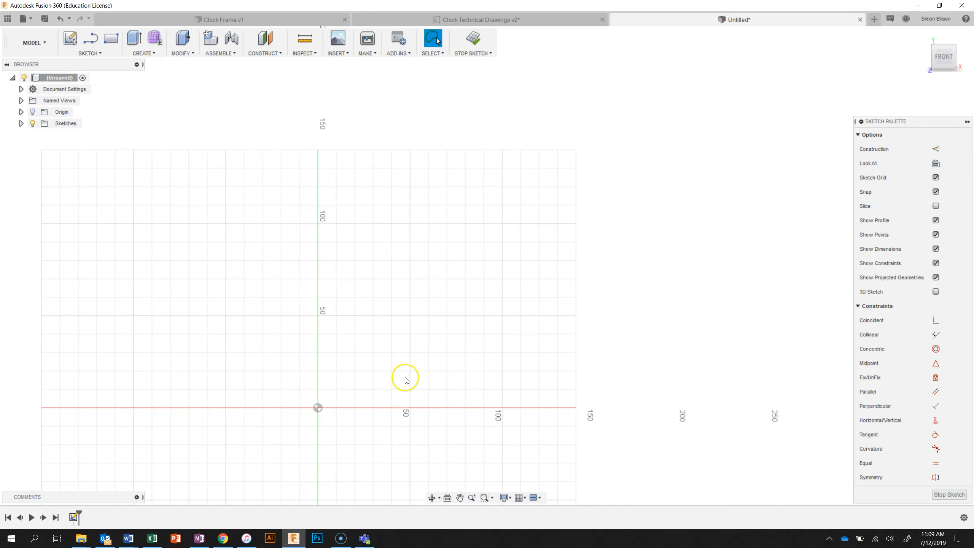
scroll(399, 385, "down", 2)
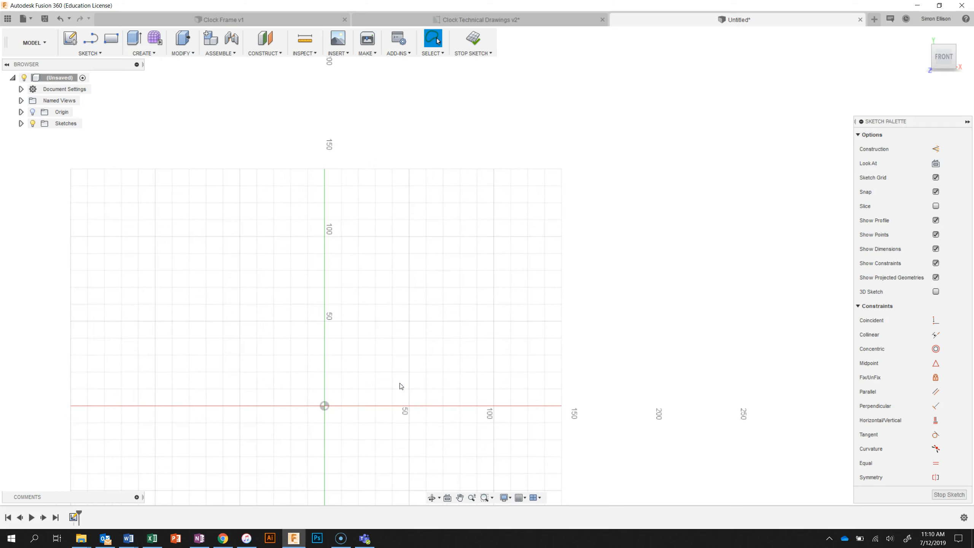
mouse_move(434, 318)
middle_mouse_down()
mouse_move(406, 320)
mouse_move(450, 341)
mouse_move(430, 306)
mouse_move(445, 326)
mouse_move(415, 328)
mouse_move(419, 344)
middle_mouse_up()
scroll(419, 344, "up", 1)
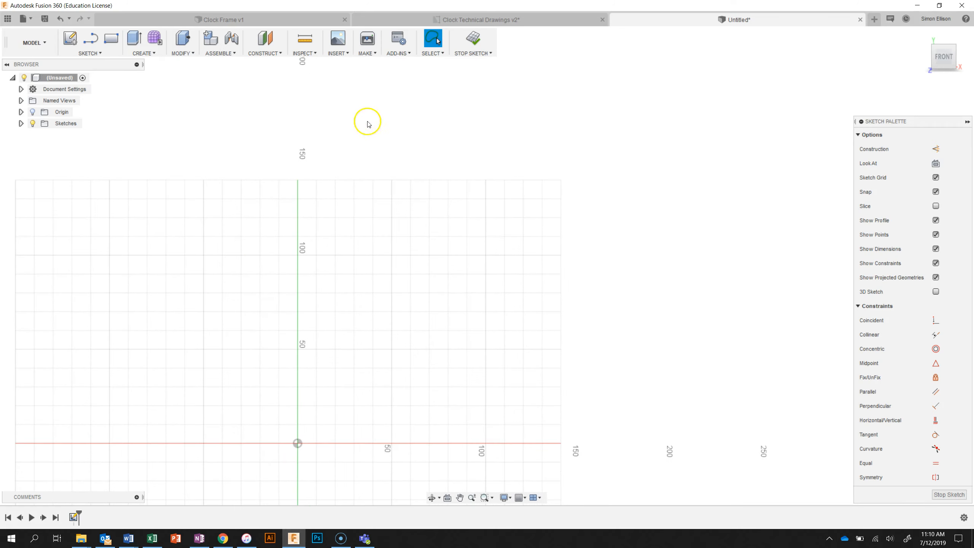
Check the dimensions in the Clock Technical Drawings sheet and, in the untitled design's sketch, draw a 300 mm vertical line upward from the origin
left_click(449, 21)
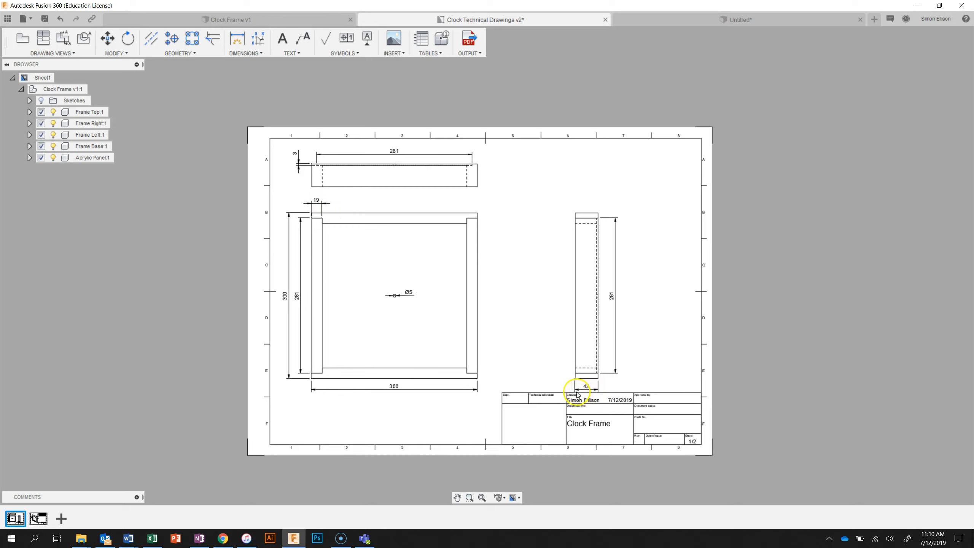
left_click(568, 17)
left_click(709, 21)
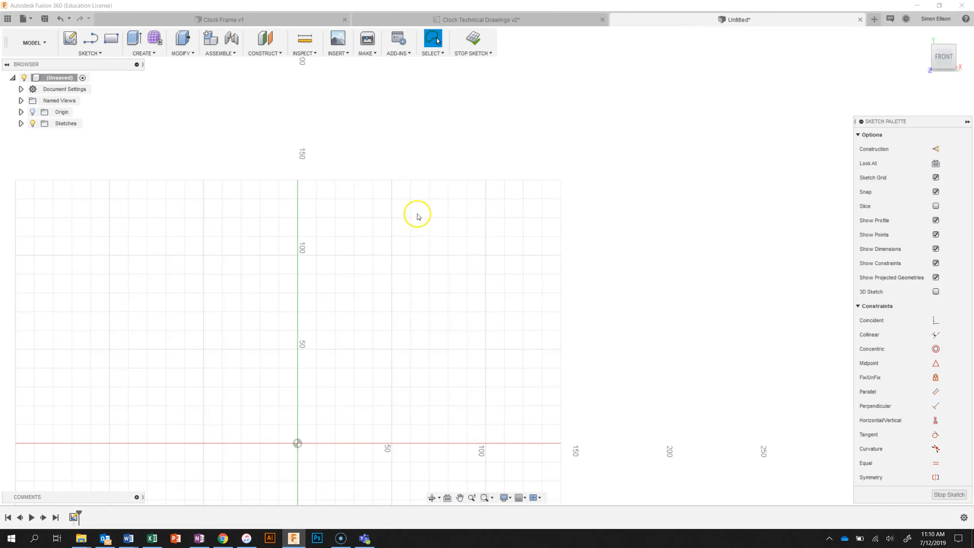
left_click(89, 40)
left_click(96, 38)
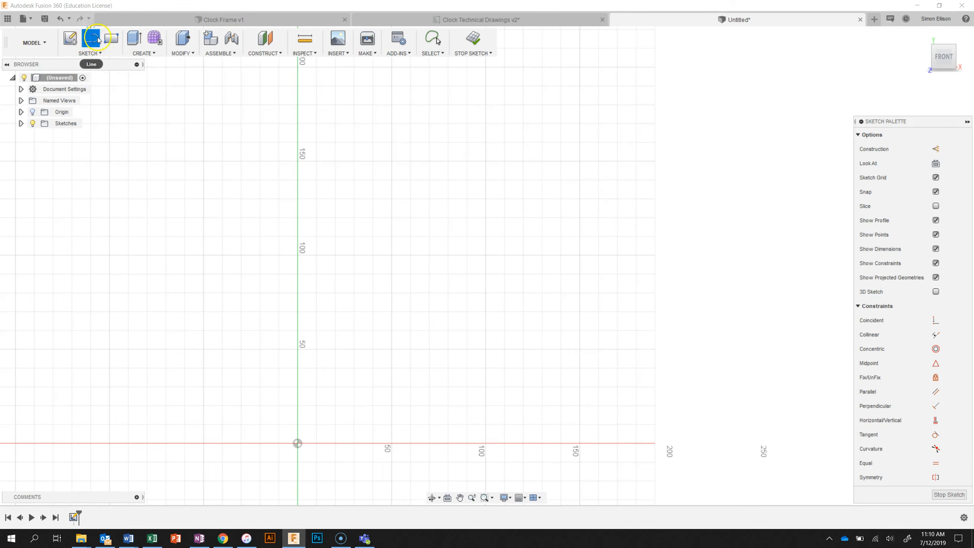
left_click(95, 53)
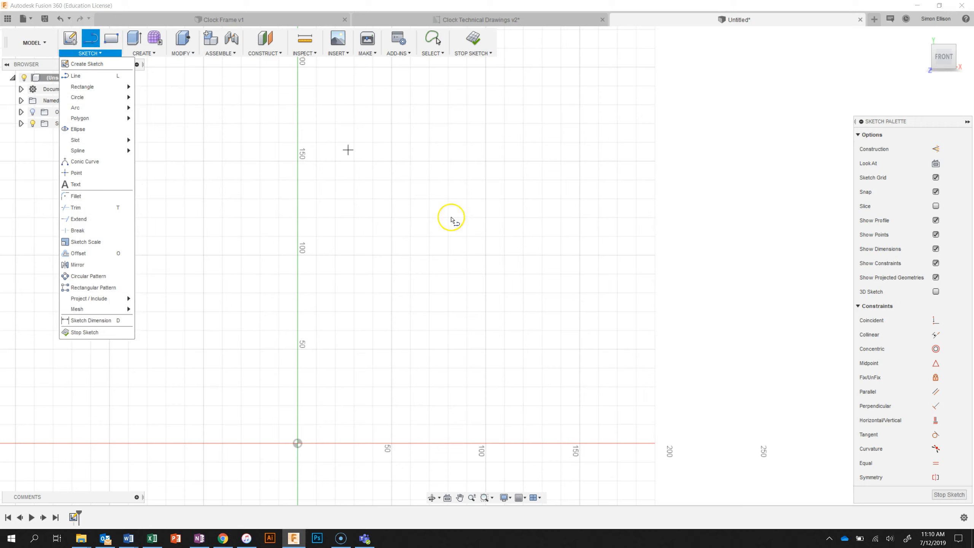
left_click(298, 444)
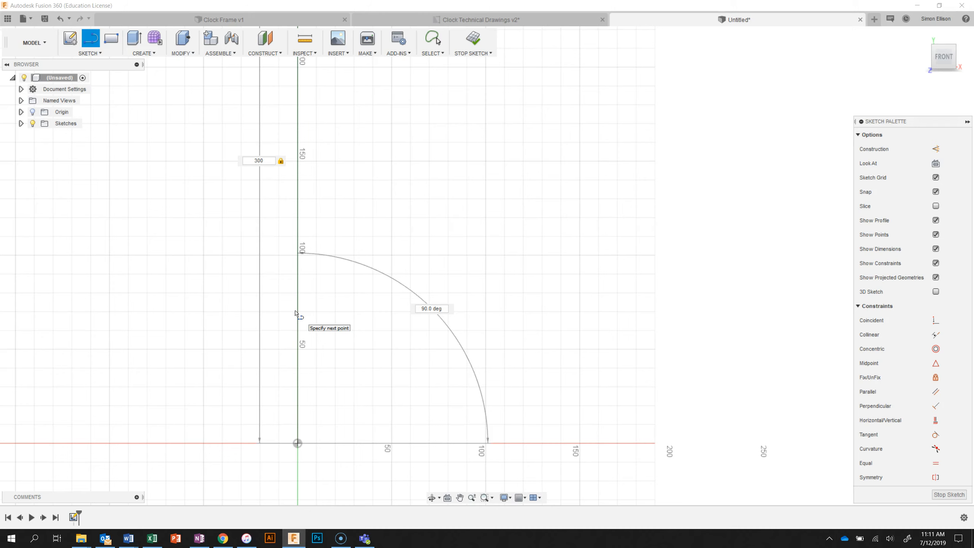
key("Escape")
scroll(388, 252, "down", 1)
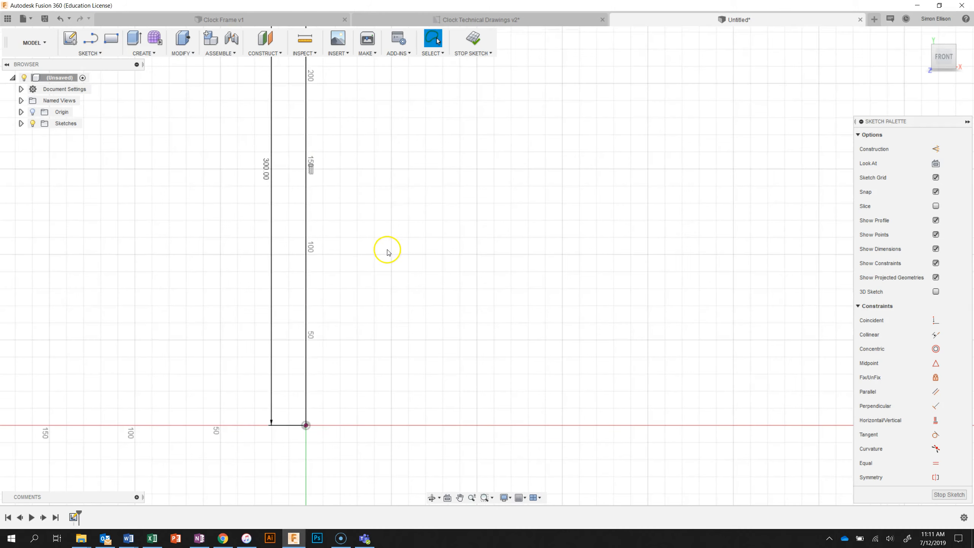
scroll(386, 256, "down", 5)
mouse_move(383, 259)
middle_mouse_down()
mouse_move(378, 376)
mouse_move(370, 320)
middle_mouse_up()
scroll(378, 352, "up", 3)
scroll(377, 366, "up", 1)
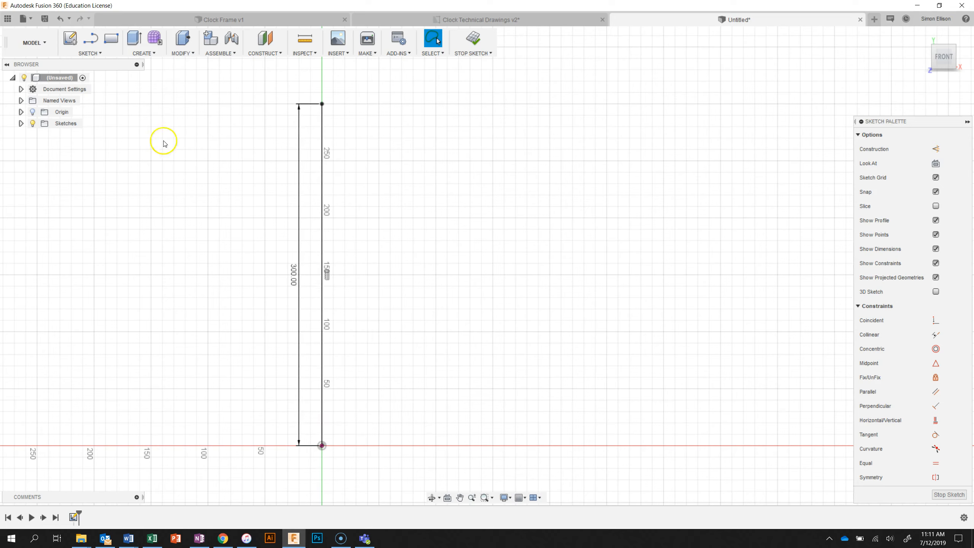
Draw a slightly shorter vertical line about 20 mm to the right of the 300 mm line
left_click(91, 42)
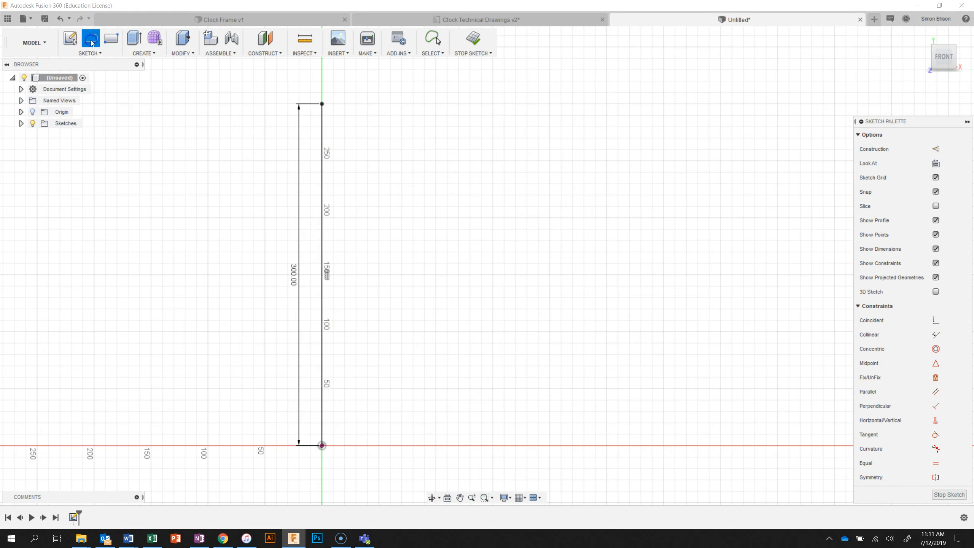
left_click(344, 115)
left_click(345, 429)
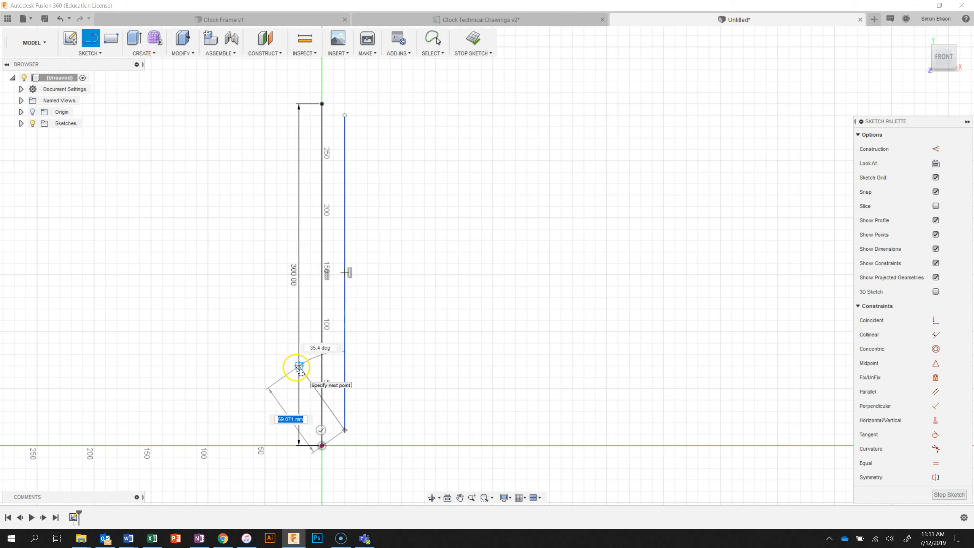
key("Escape")
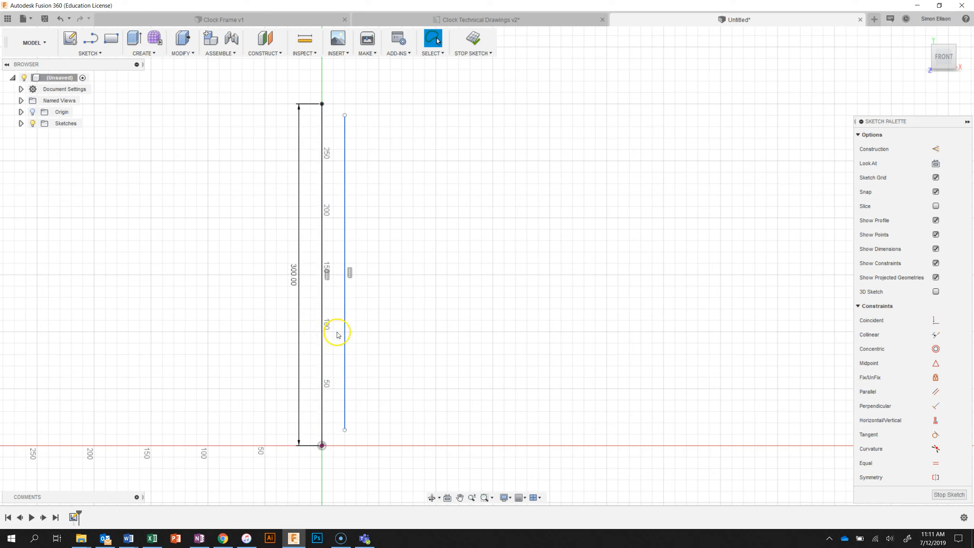
Dimension the spacing between the two vertical lines and set it to 19 mm
left_click(92, 54)
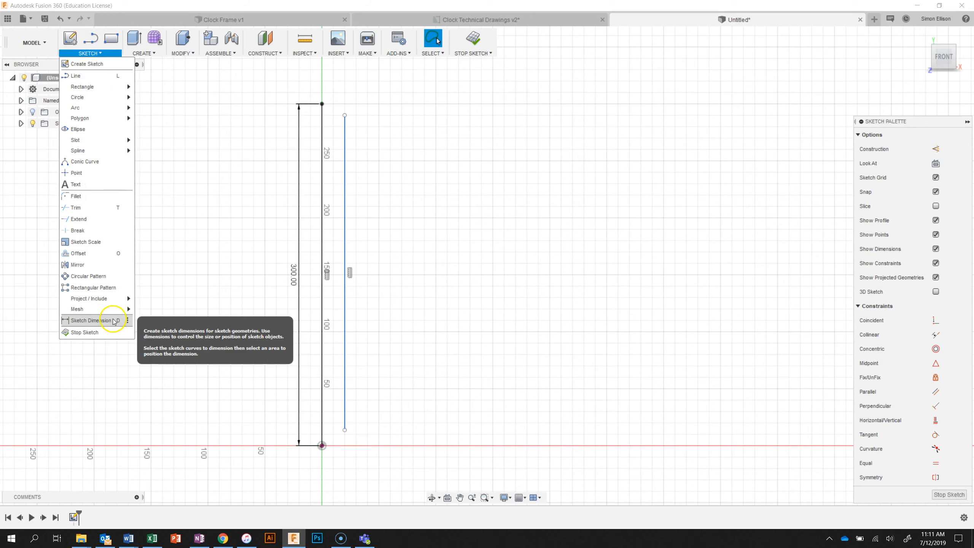
left_click(92, 320)
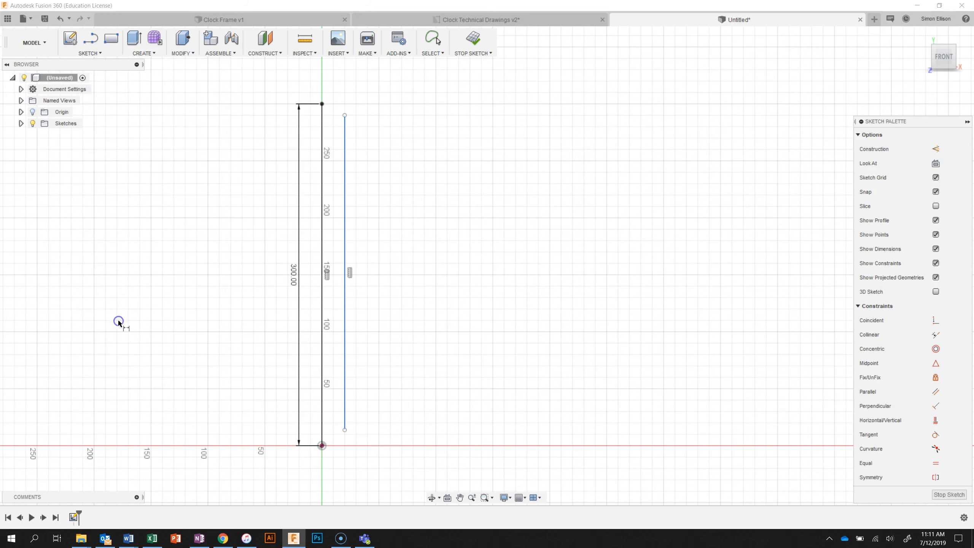
left_click(323, 312)
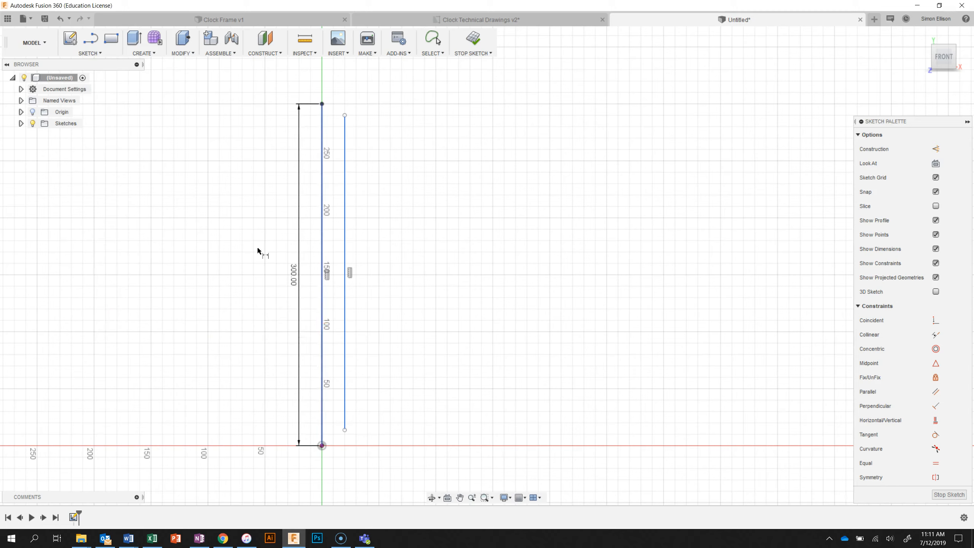
left_click(344, 315)
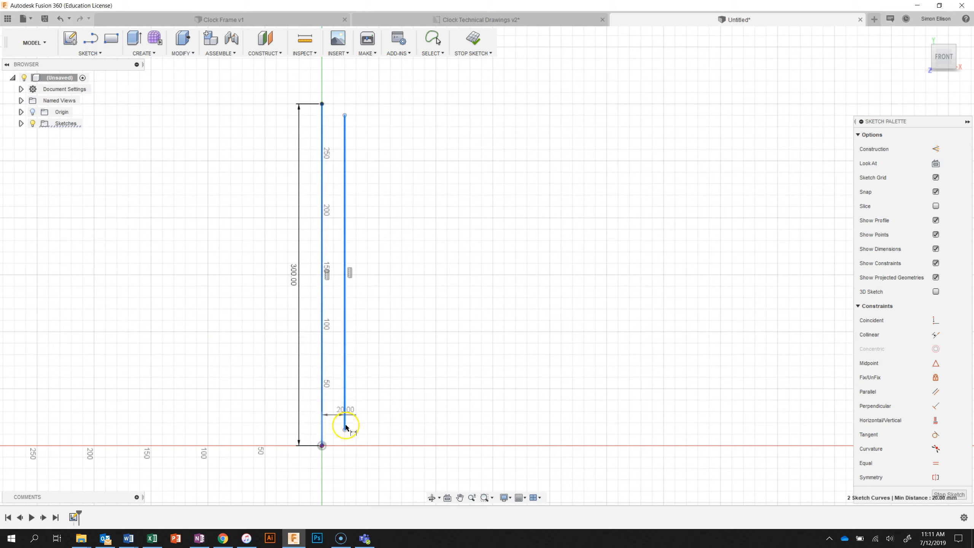
left_click(345, 474)
left_click(411, 448)
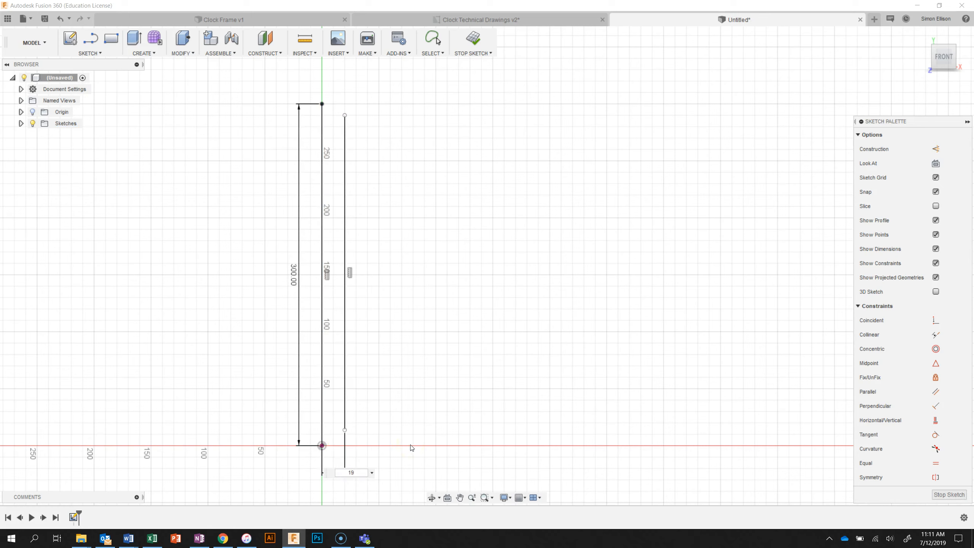
key("Return")
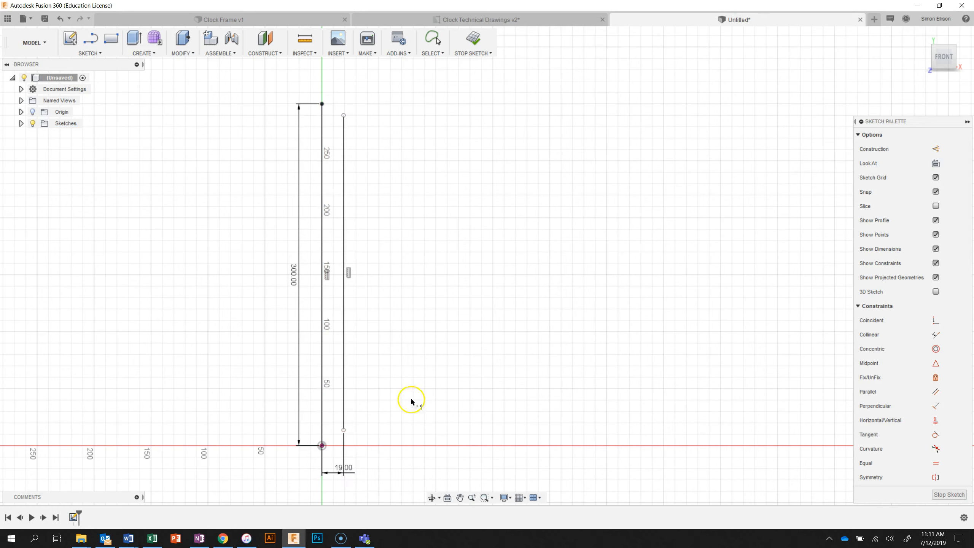
key("Escape")
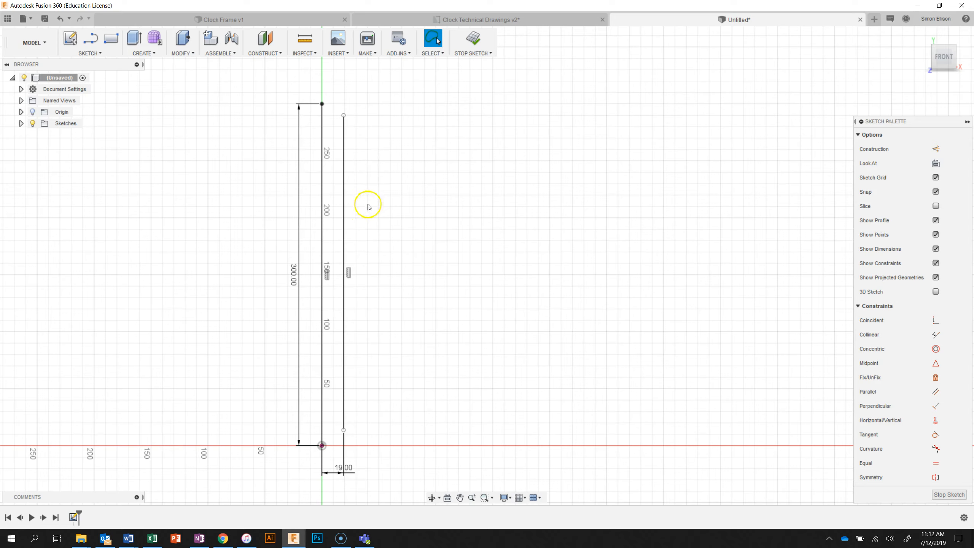
Draw a 9.5 mm horizontal line to the right from the upper end of the 300 mm line
key("l")
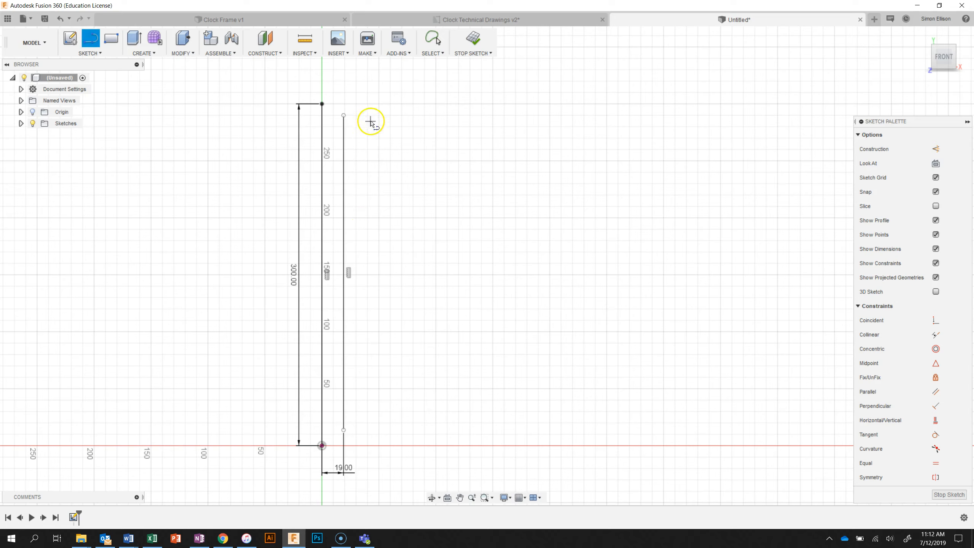
left_click(322, 104)
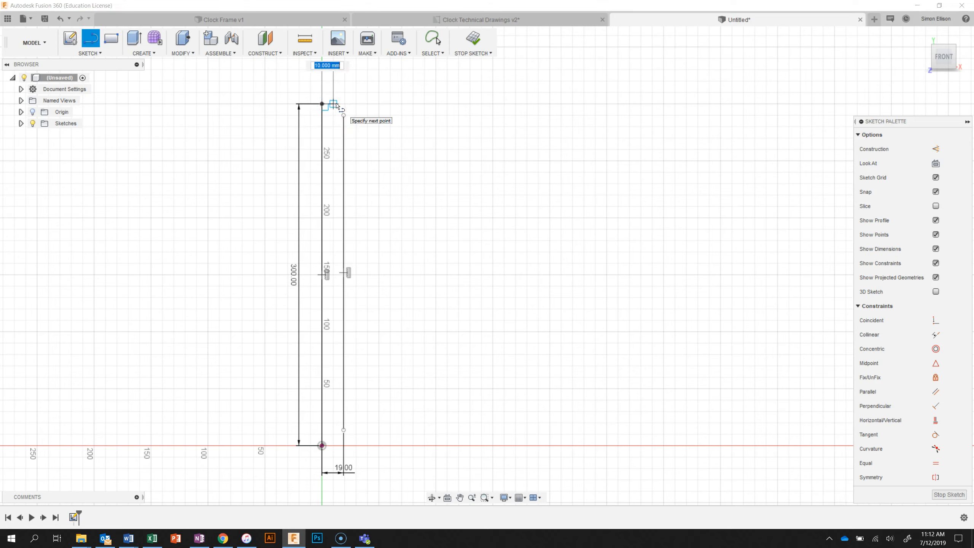
key("Tab")
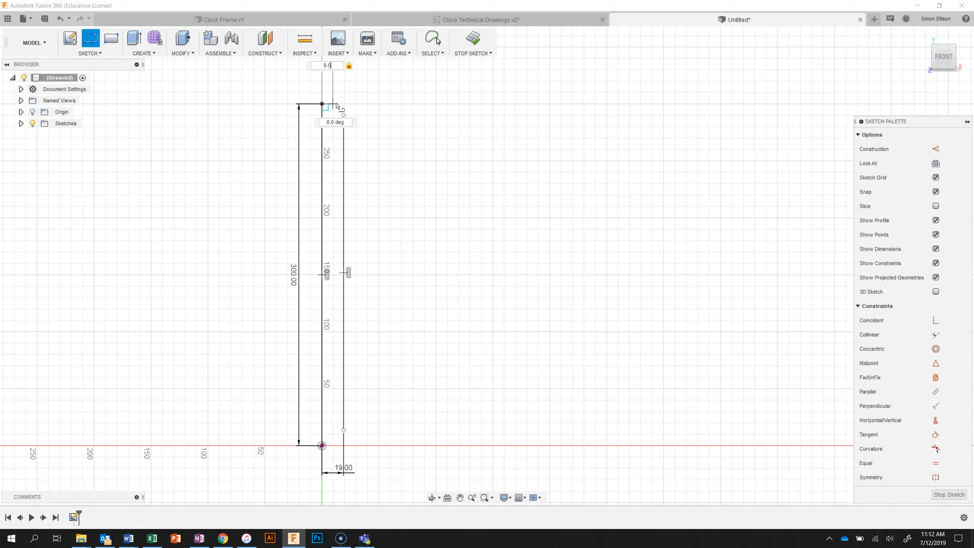
key("Return")
key("Escape")
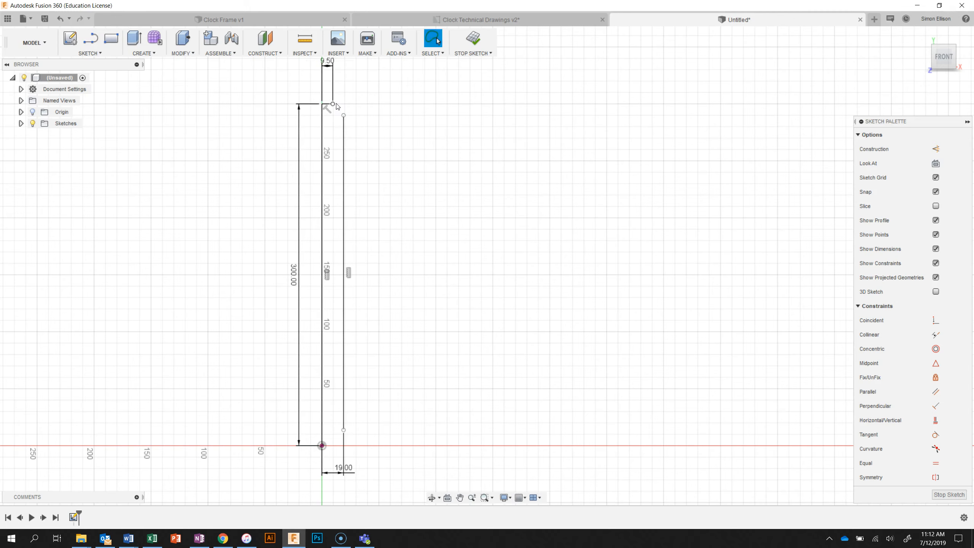
Draw a 19 mm vertical line downward from the free end of the 9.5 mm line
key("l")
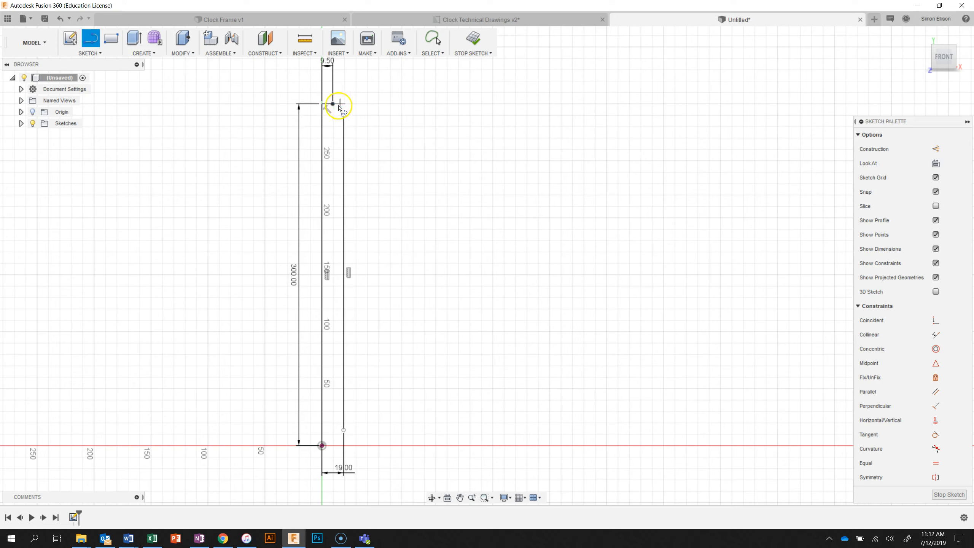
left_click(332, 104)
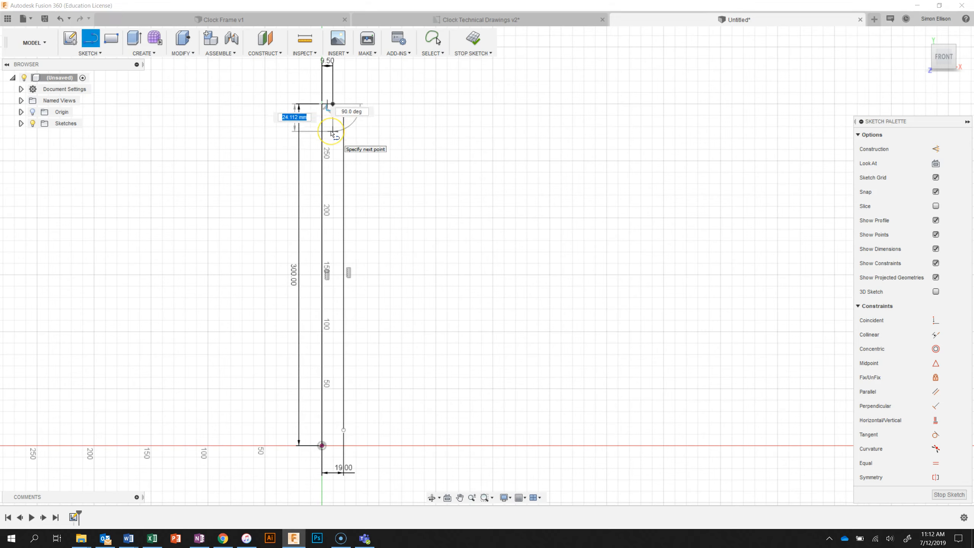
type("19")
key("Return")
key("Escape")
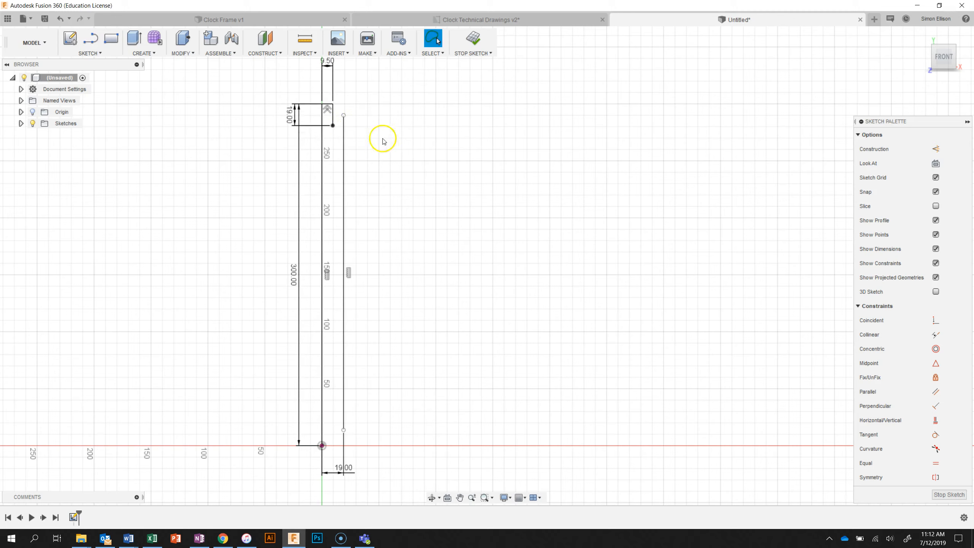
Move the upper endpoint of the right vertical line down level with the lower end of the short 19 mm line
left_click_drag(343, 116, 342, 127)
left_click(349, 150)
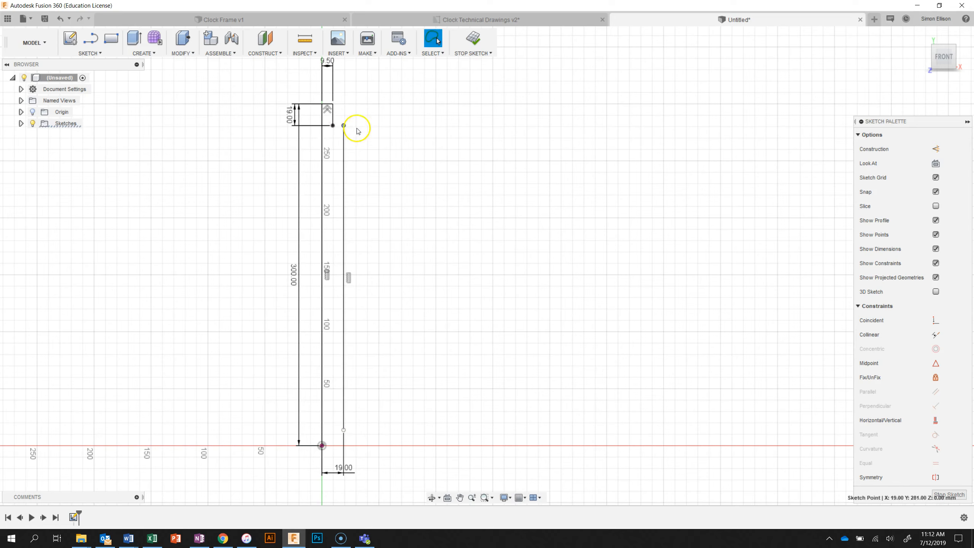
Try to apply a Coincident constraint between the right line's upper endpoint and the lower end of the short 19 mm line
left_click_drag(344, 128, 343, 127)
left_click(333, 126)
right_click(333, 127)
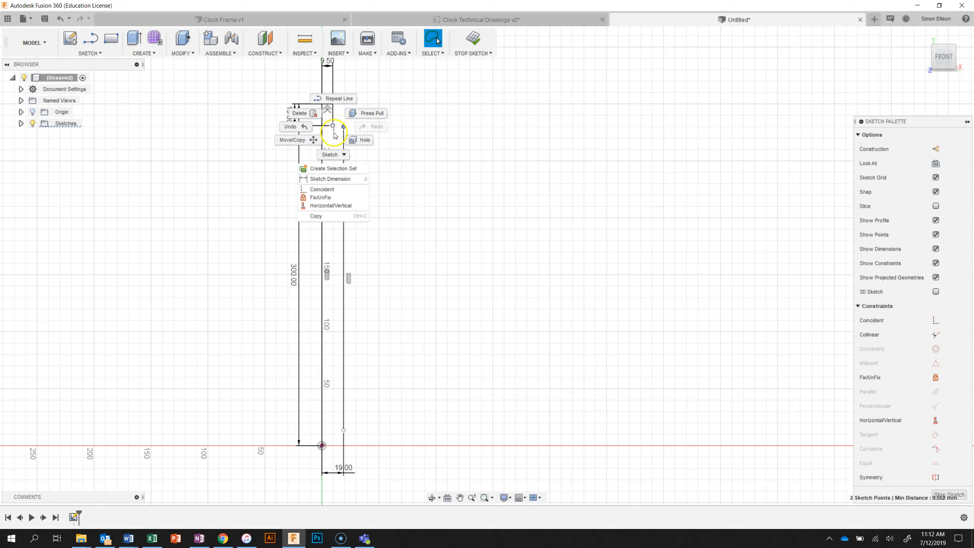
left_click(336, 189)
Apply a Horizontal/Vertical constraint between the right line's upper endpoint and the lower end of the short 19 mm line
left_click(344, 127)
left_click(332, 127)
right_click(337, 129)
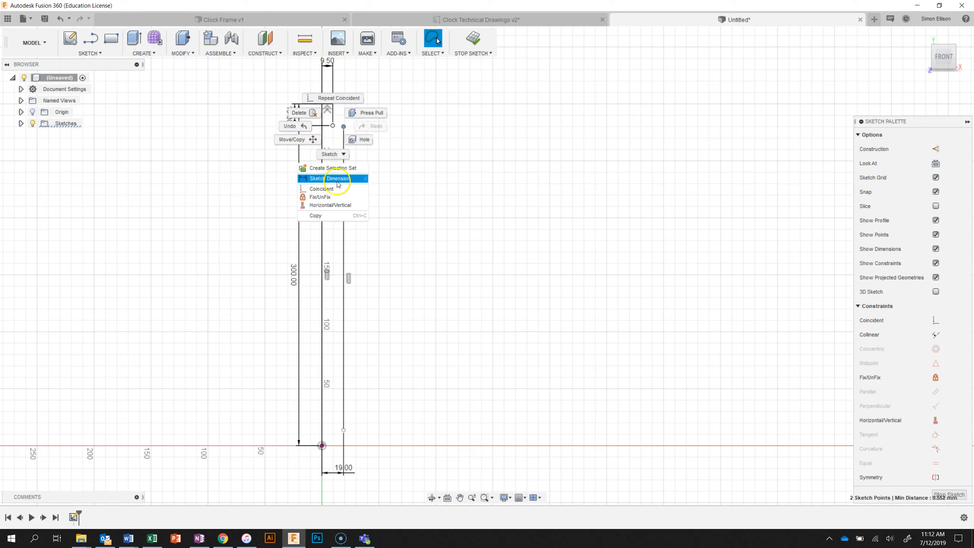
left_click(344, 207)
left_click(366, 151)
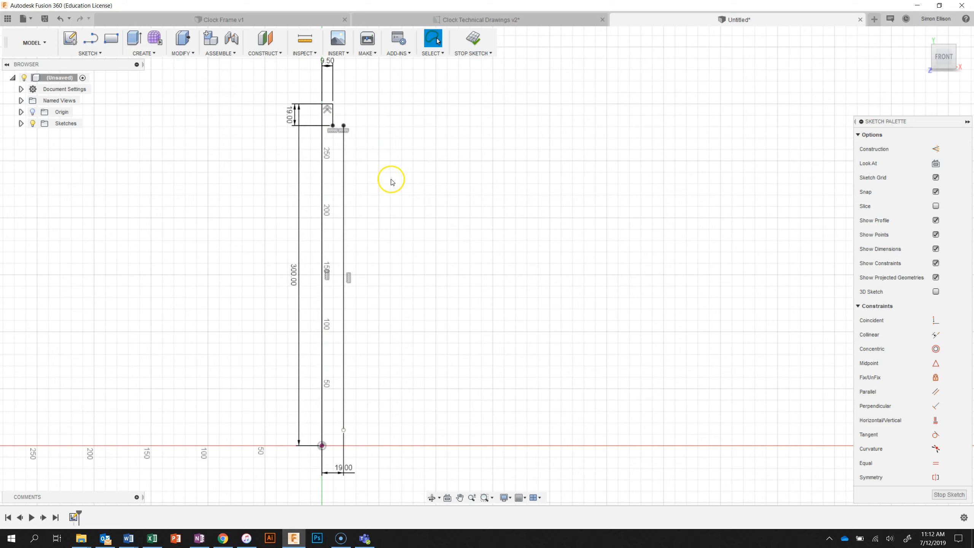
Draw a horizontal line joining the right vertical line's upper endpoint to the lower end of the short 19 mm line
key("l")
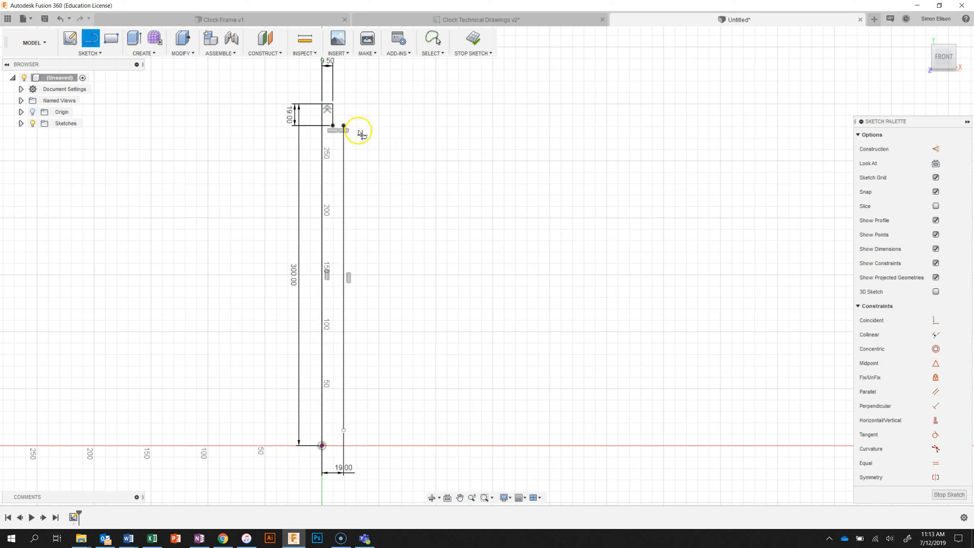
left_click(344, 125)
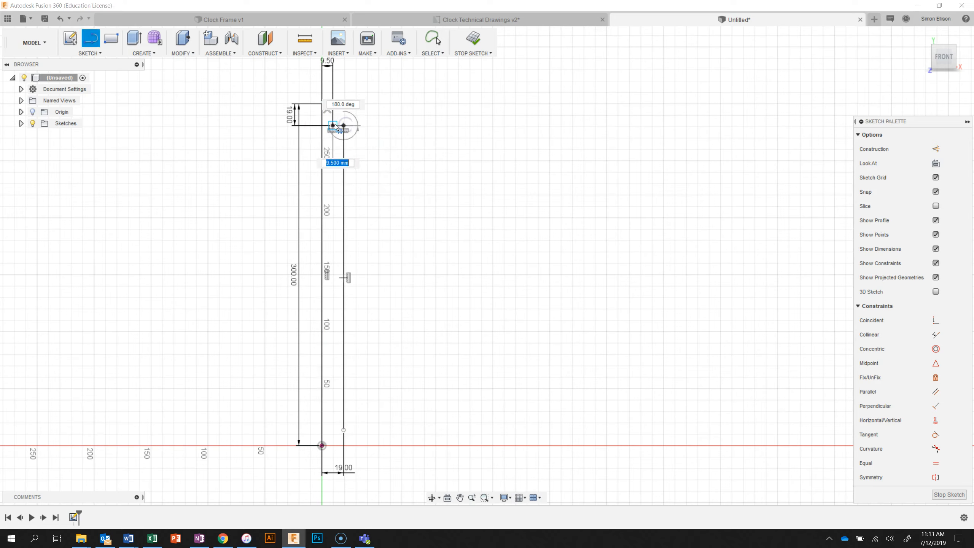
key("Escape")
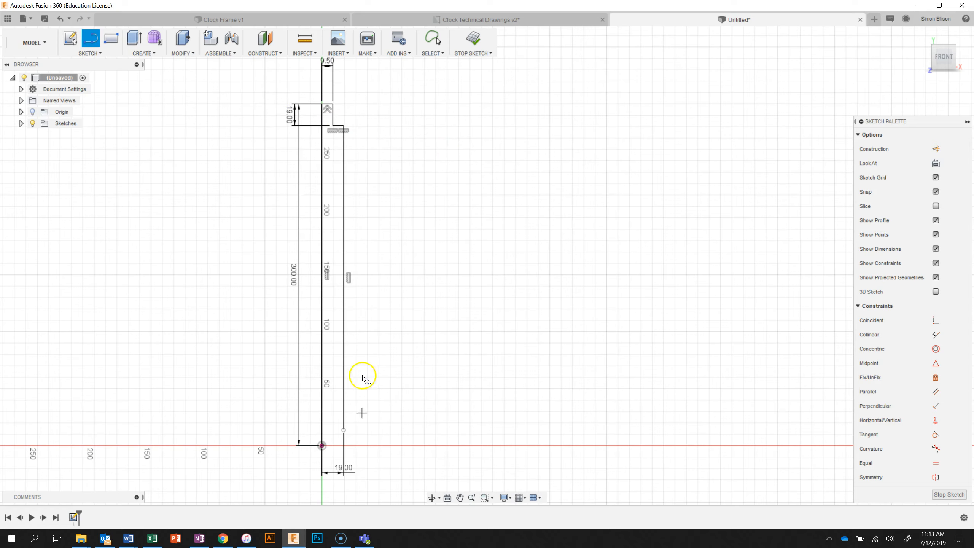
Draw a short horizontal line from the origin to directly below the upper notch's vertical edge, and a 19 mm vertical line upward from its end
left_click(323, 444)
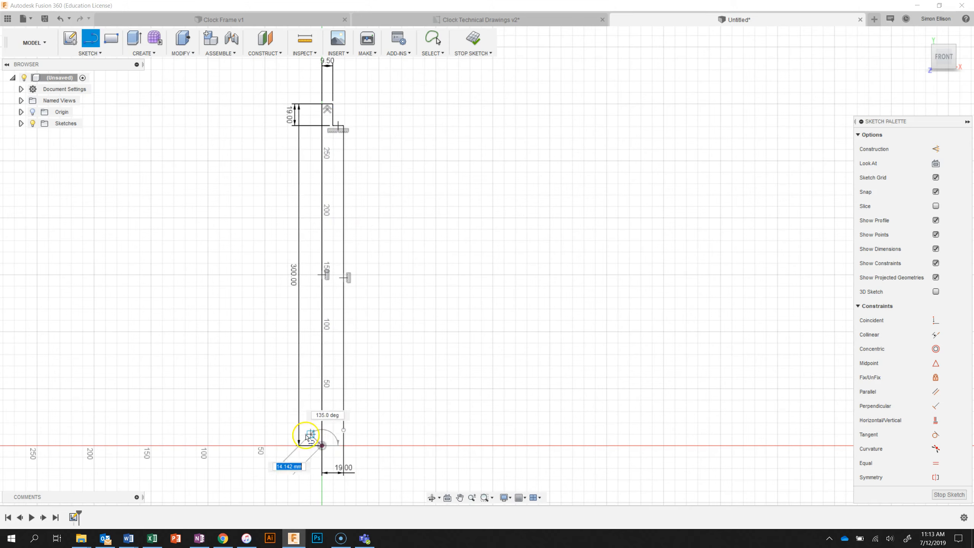
left_click(333, 445)
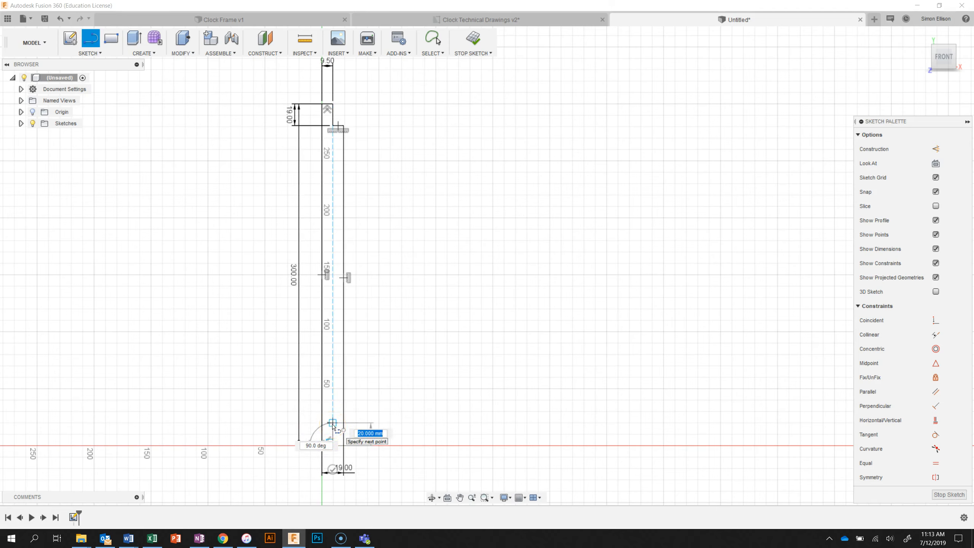
key("Tab")
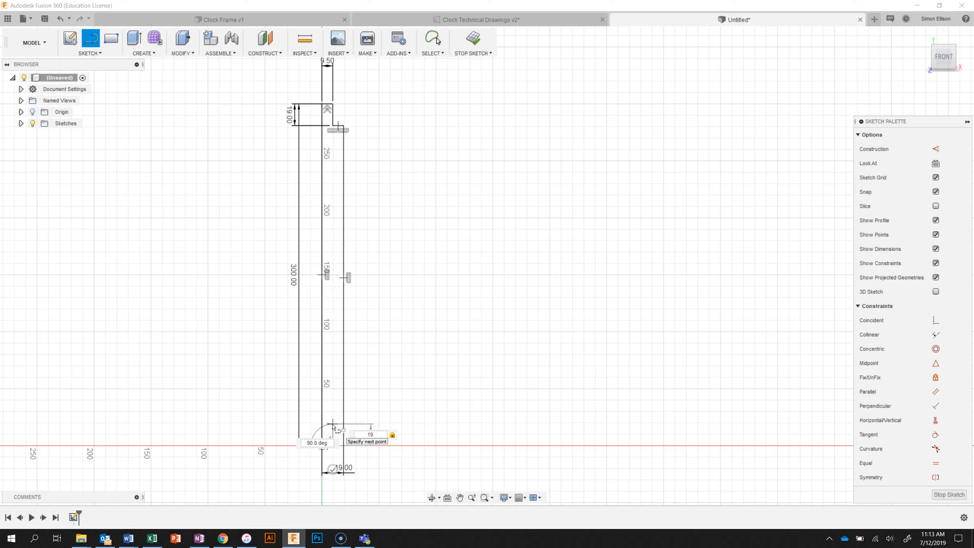
key("Return")
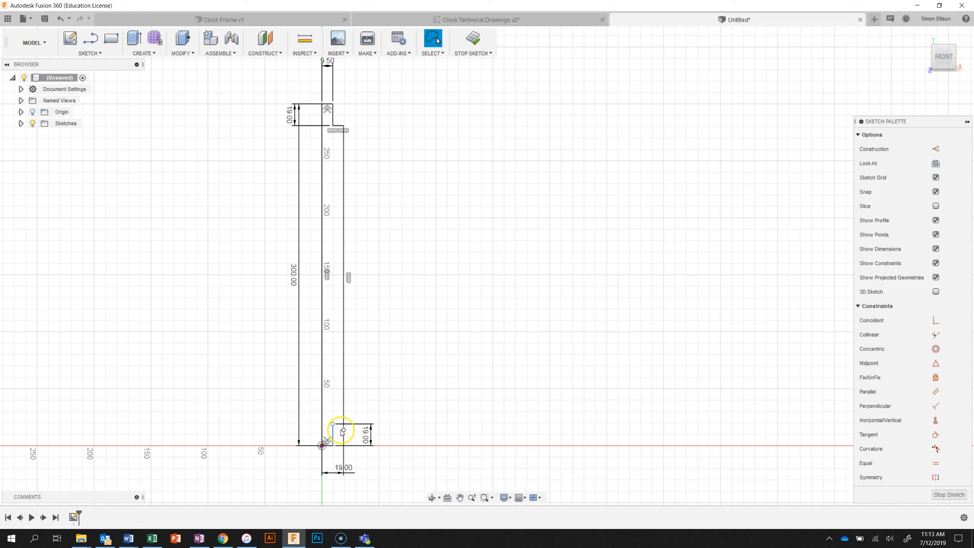
Apply a Horizontal/Vertical constraint between the long right line's lower endpoint and the upper end of the new 19 mm line
left_click(343, 430)
left_click(333, 425, "ctrl")
right_click(332, 425)
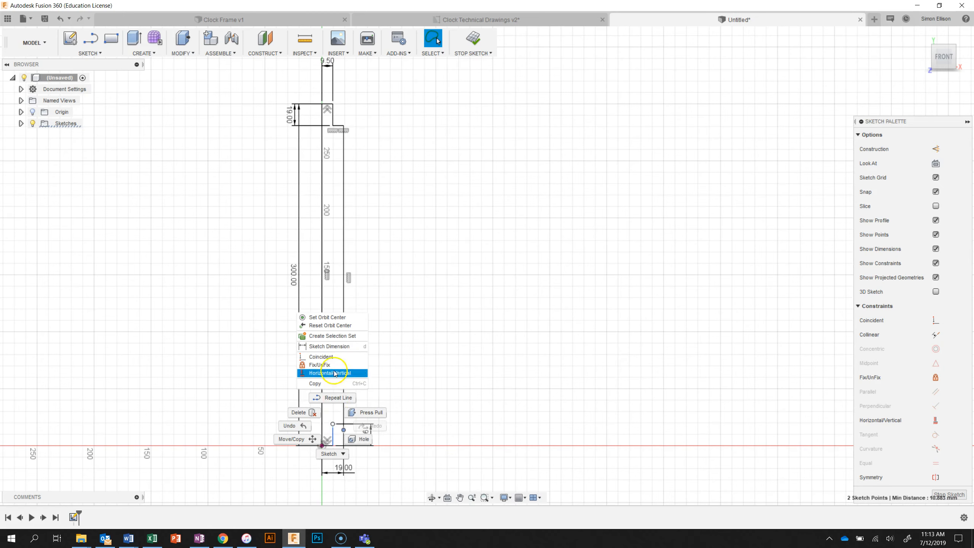
left_click(334, 373)
Close the profile's lower notch with a horizontal line from the long right line's lower endpoint to the 19 mm line's upper end
key("l")
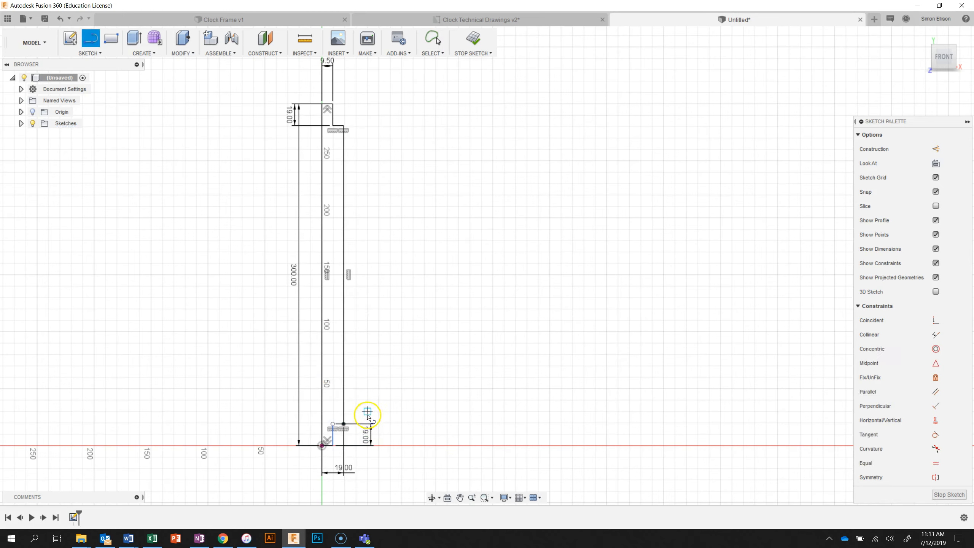
left_click(344, 424)
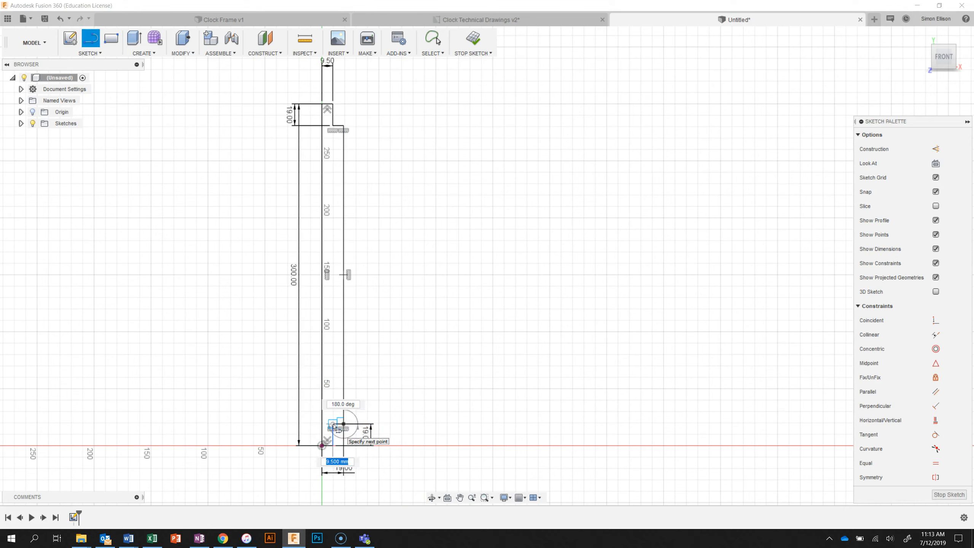
left_click(333, 424)
left_click(447, 395)
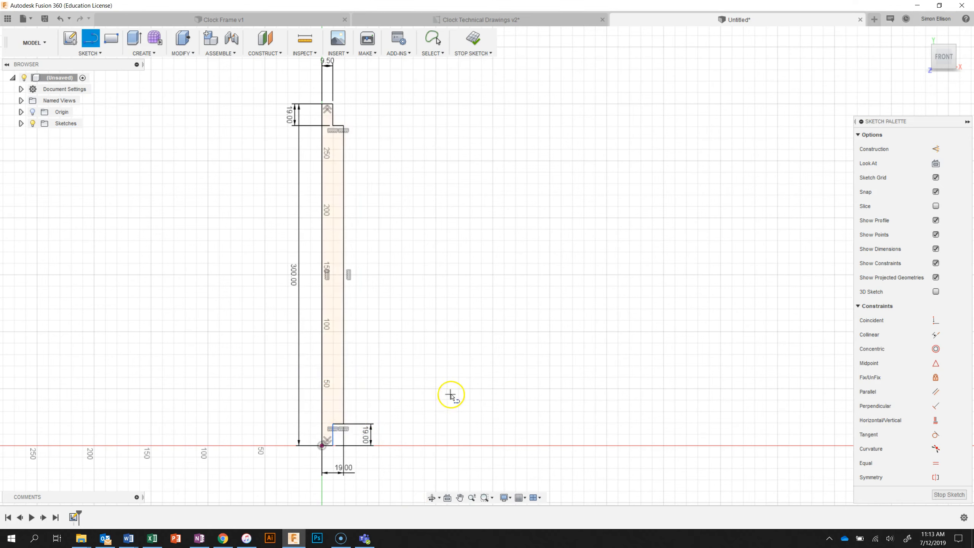
key("Escape")
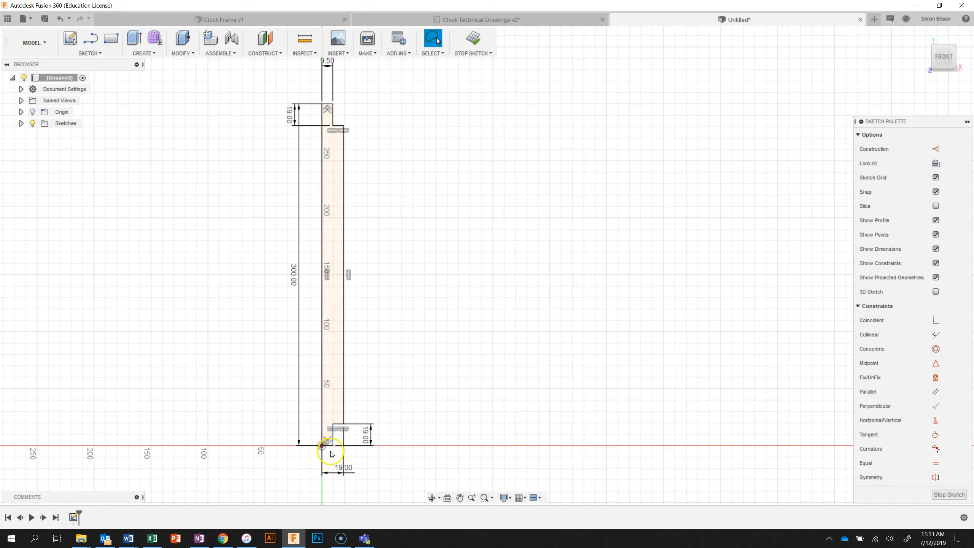
Dimension the distance between the lower notch's 19 mm vertical line and the left edge as 9.5 mm
left_click_drag(334, 434, 335, 439)
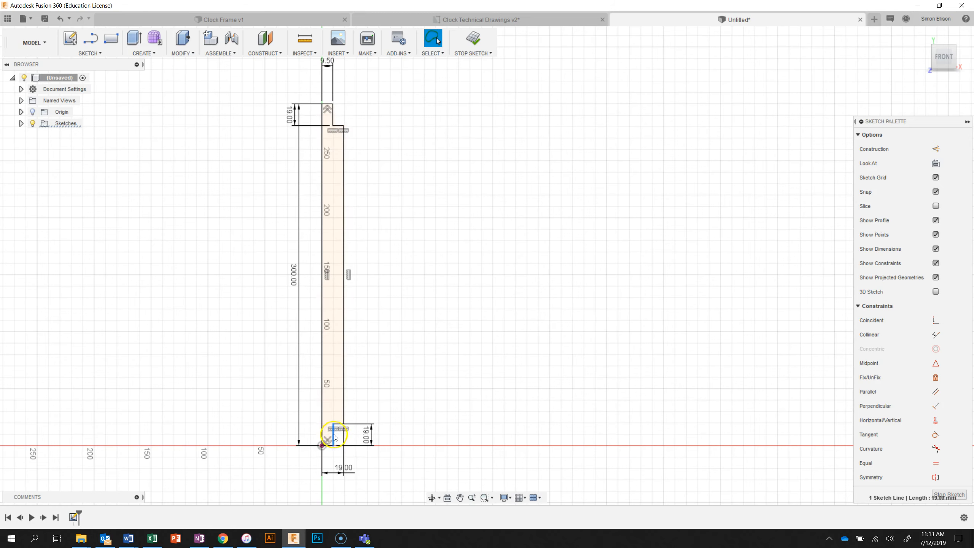
left_click(419, 346)
key("d")
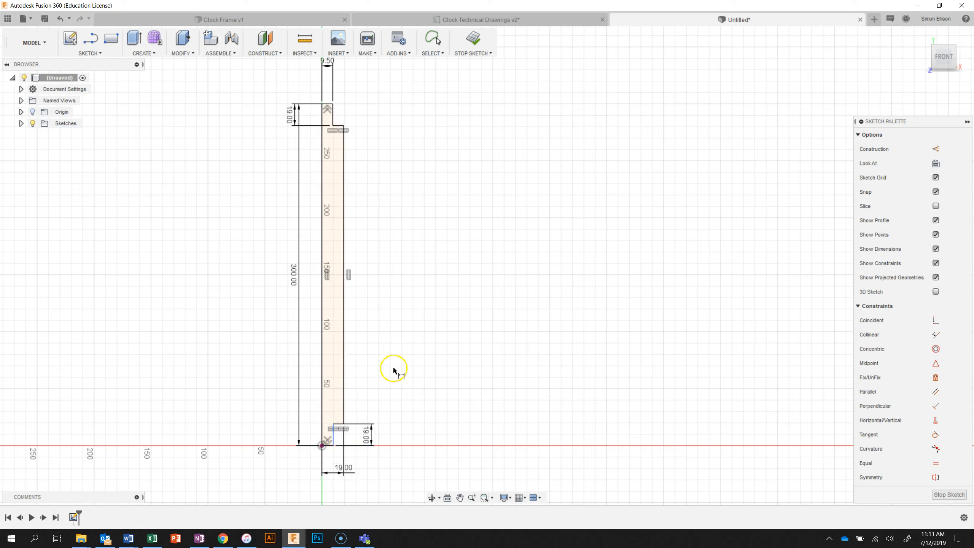
left_click(379, 437)
left_click(334, 438)
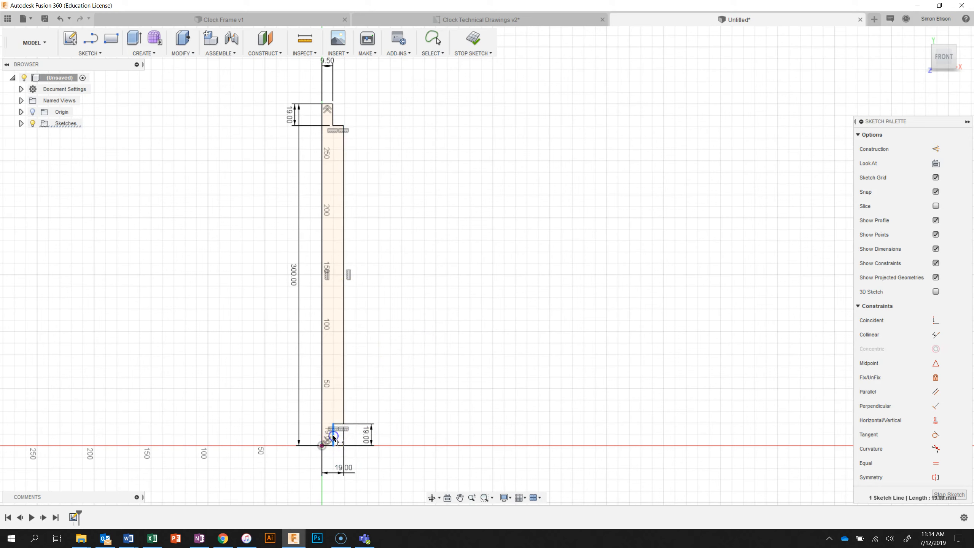
left_click(323, 435)
left_click(332, 464)
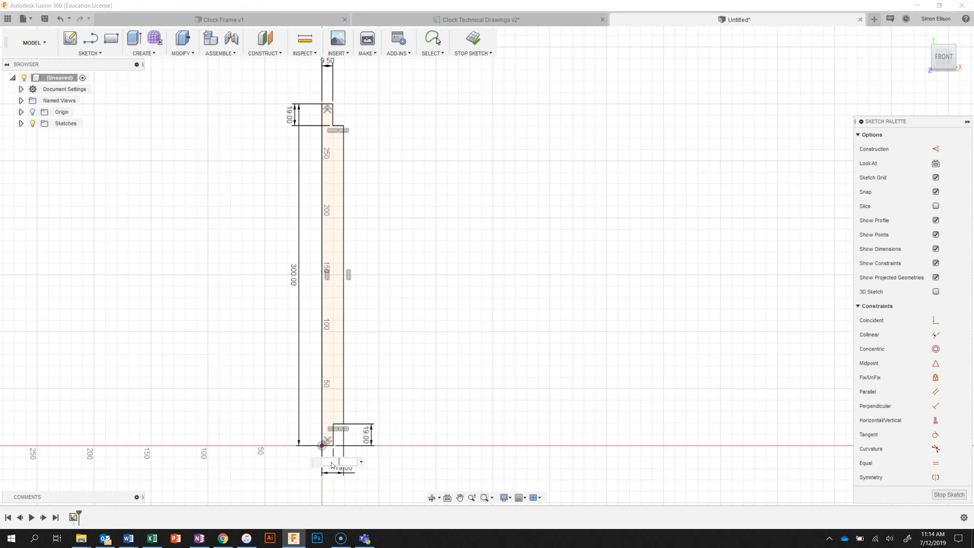
type("9.5")
key("Return")
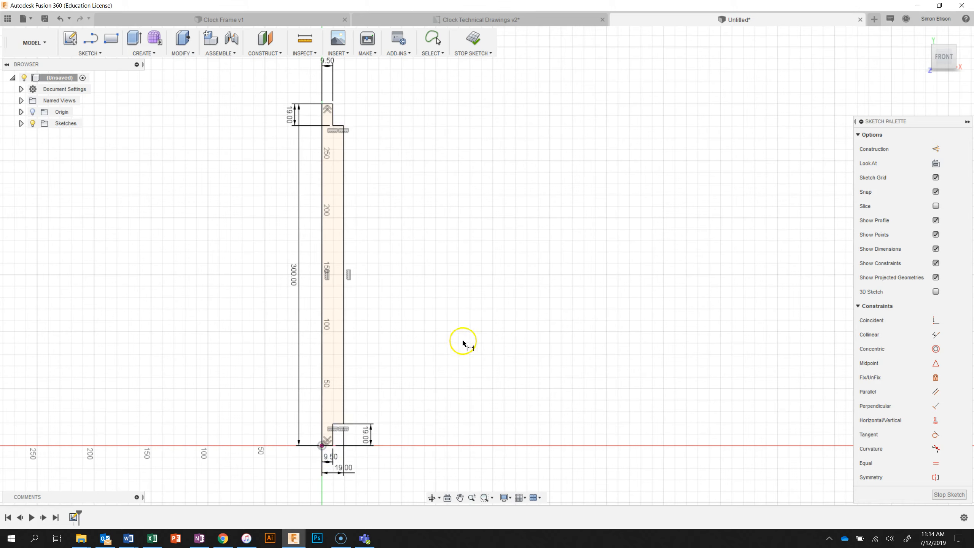
key("Escape")
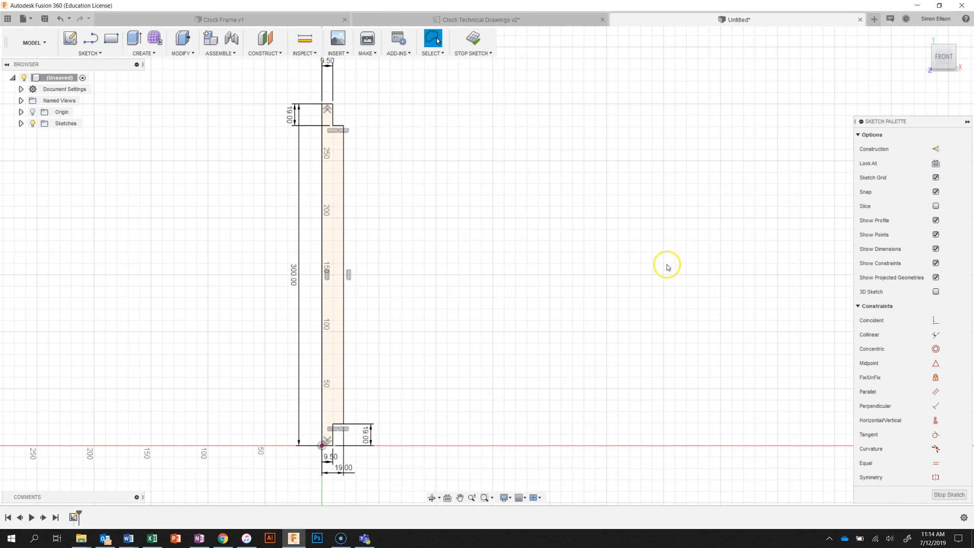
Draw a 300 mm vertical line upward from the horizontal axis, about 400 mm right of the origin
left_click(91, 39)
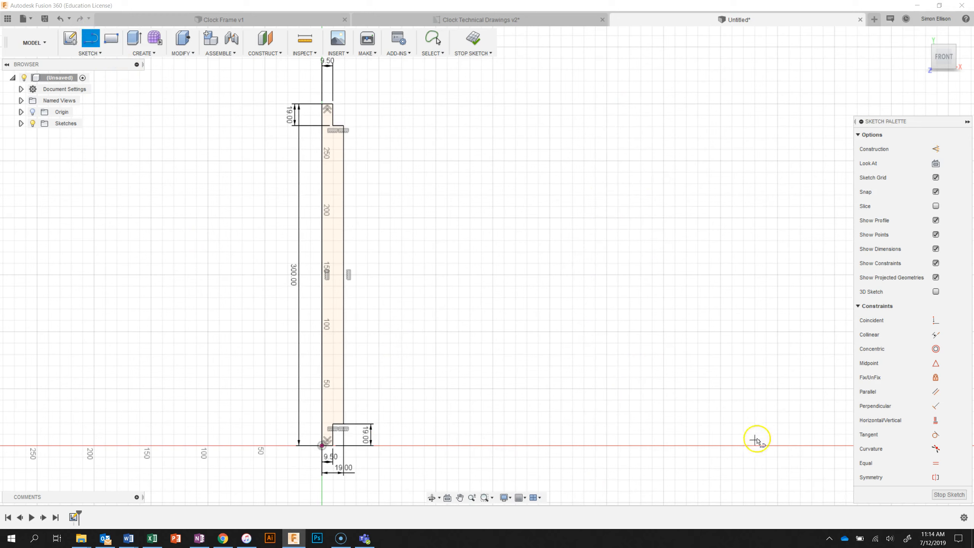
left_click(777, 445)
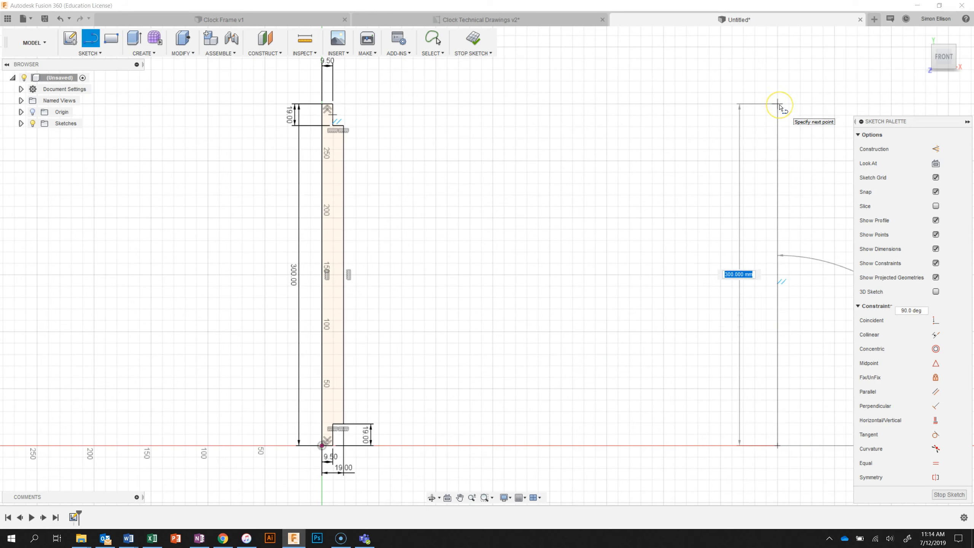
key("Tab")
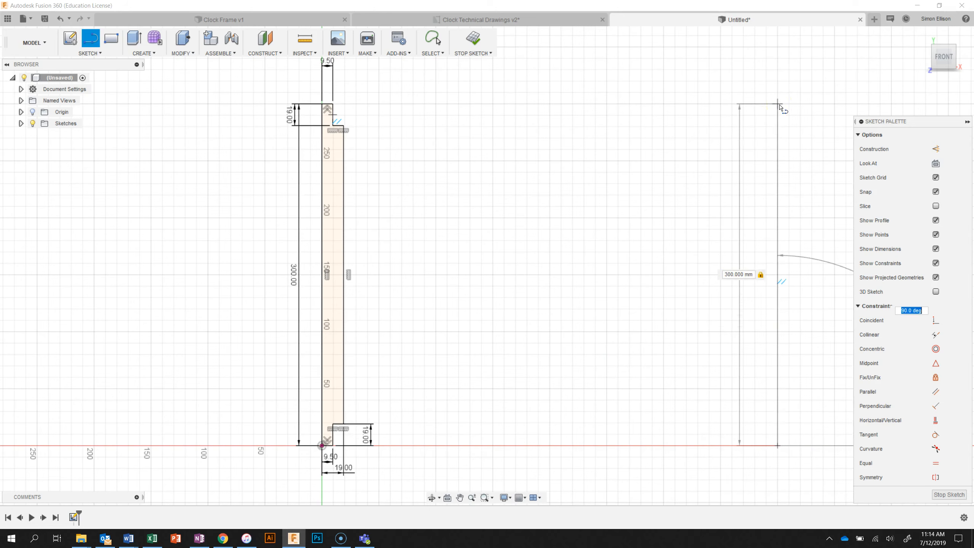
key("Tab")
key("Return")
key("Escape")
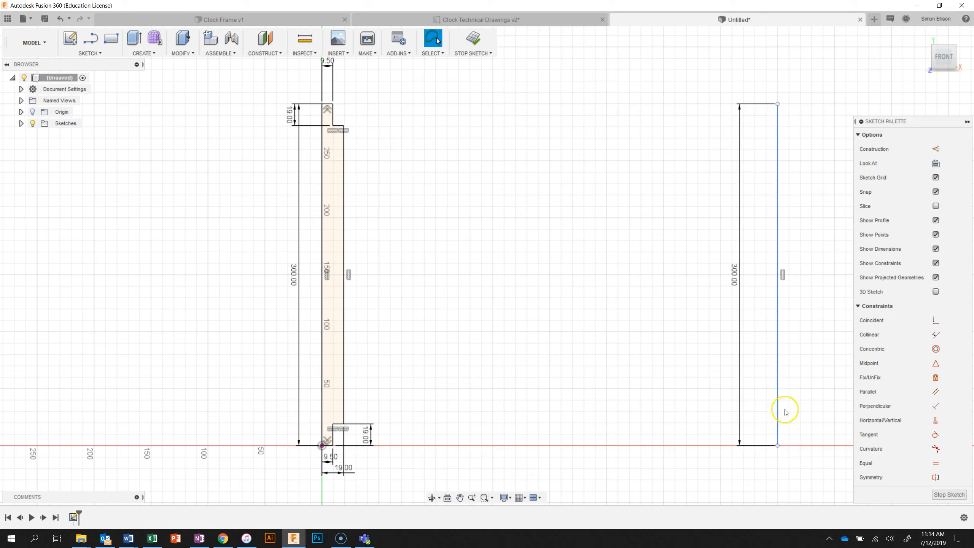
Draw a shorter vertical line about 20 mm left of the new 300 mm line, set in from both of its ends
left_click(93, 39)
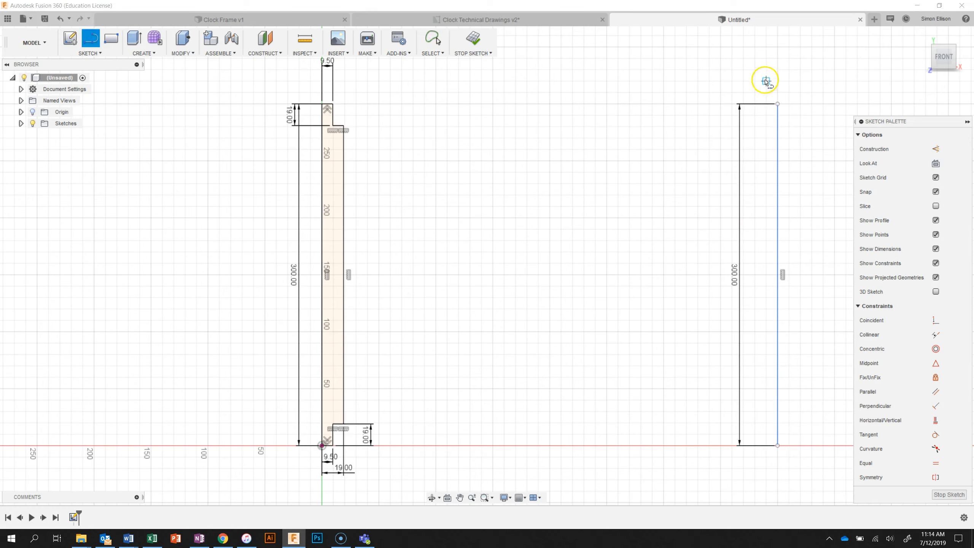
left_click(754, 127)
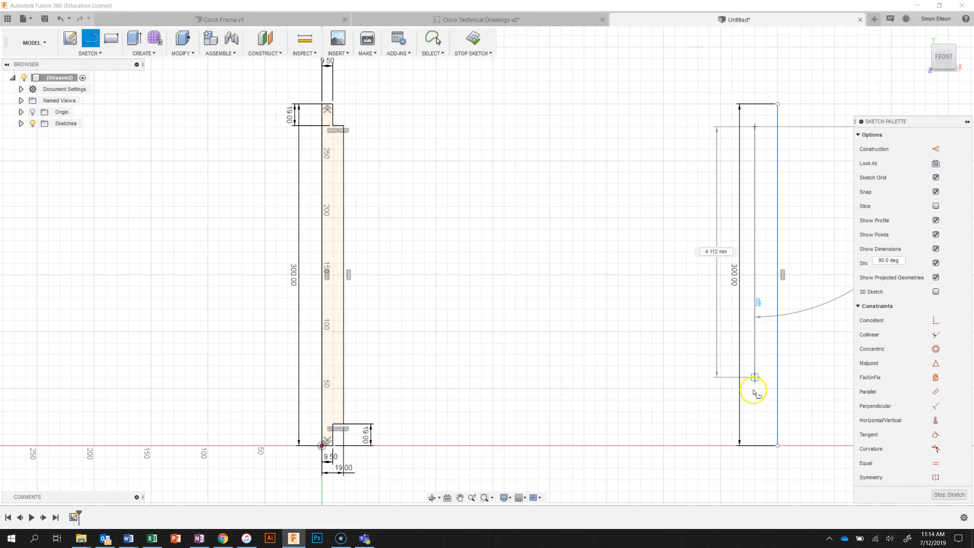
left_click(754, 423)
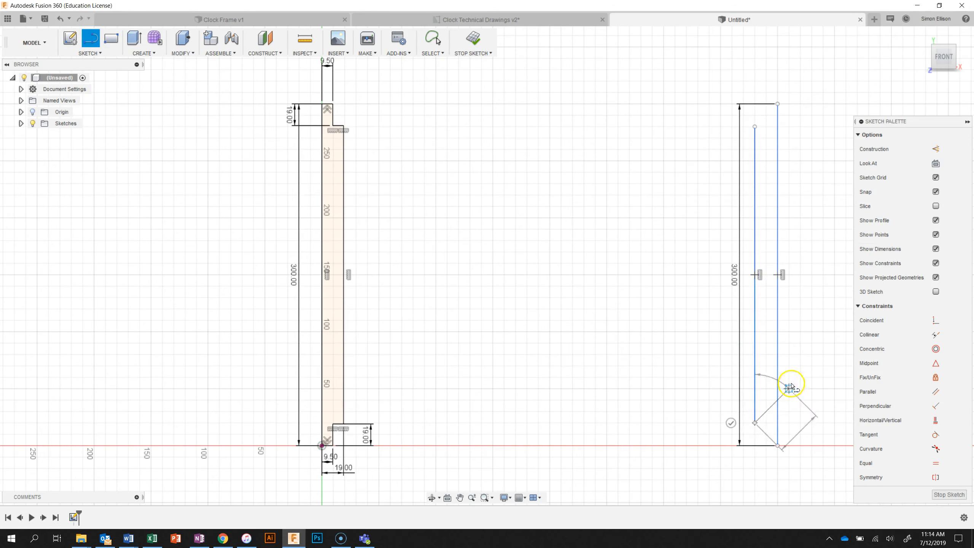
key("Escape")
Dimension the spacing between the shorter vertical line and the new 300 mm line as 19 mm
key("d")
left_click(754, 348)
left_click(776, 349)
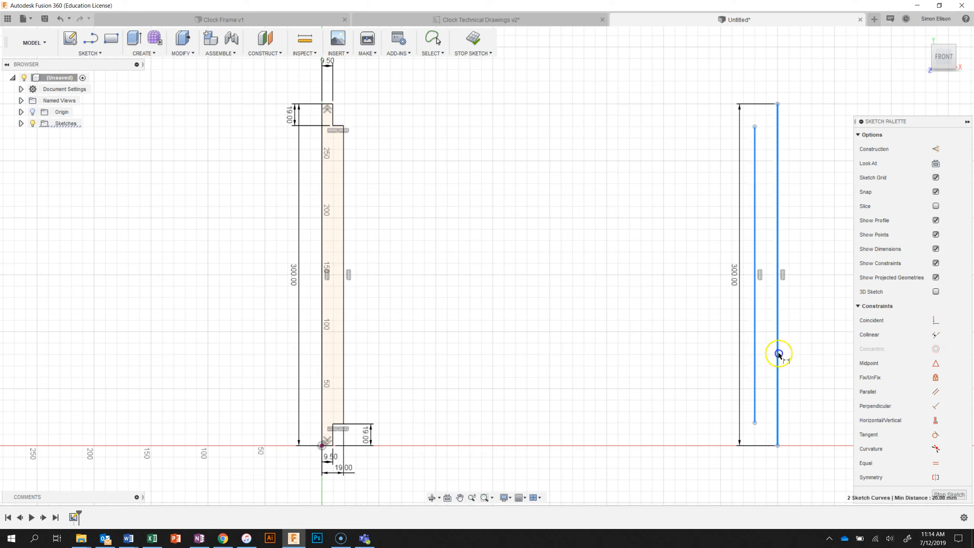
left_click(767, 362)
type("19")
key("Return")
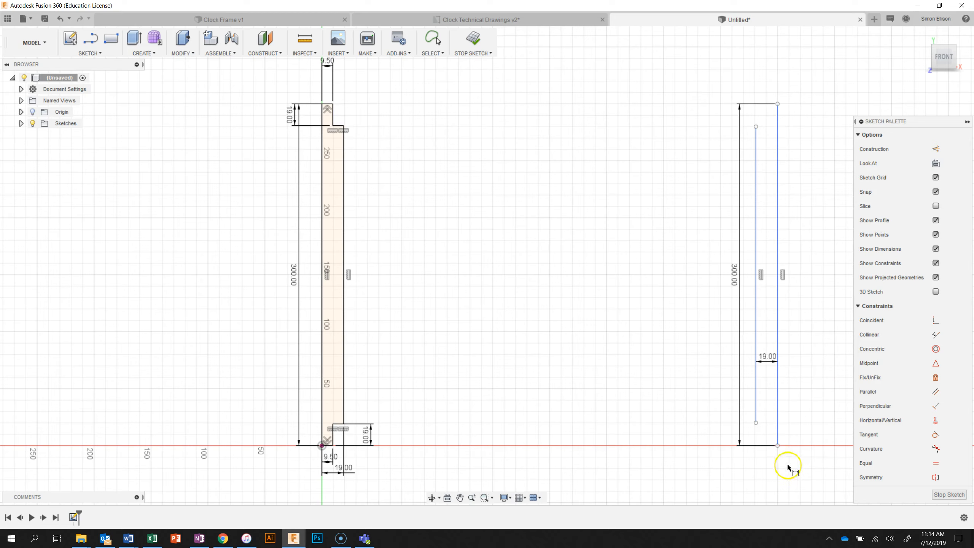
Draw a 9.5 mm horizontal line leftward from the lower endpoint of the right-hand 300 mm line
key("l")
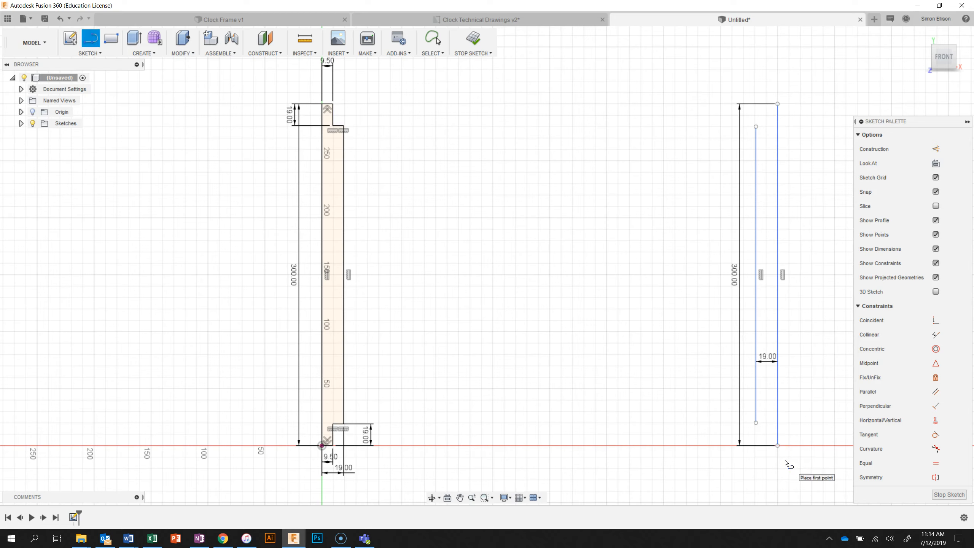
left_click(778, 445)
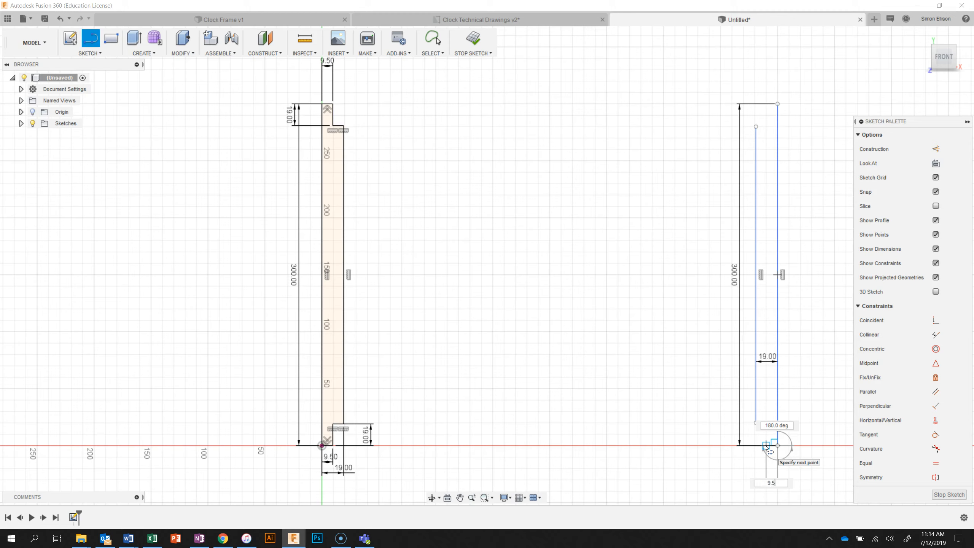
type("9.5")
key("Return")
key("Escape")
Draw a 19 mm vertical line upward from the free end of the right-hand profile's lower 9.5 mm line
key("l")
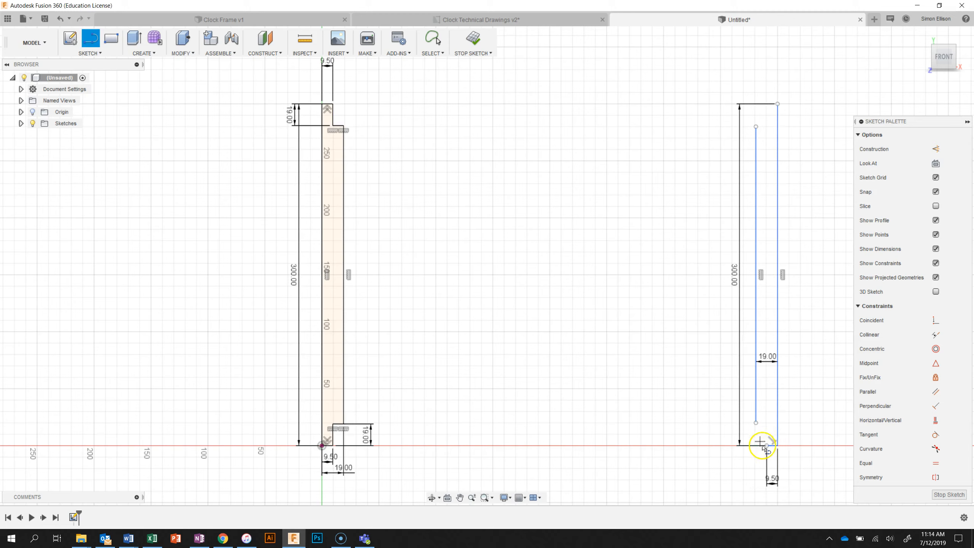
left_click(767, 445)
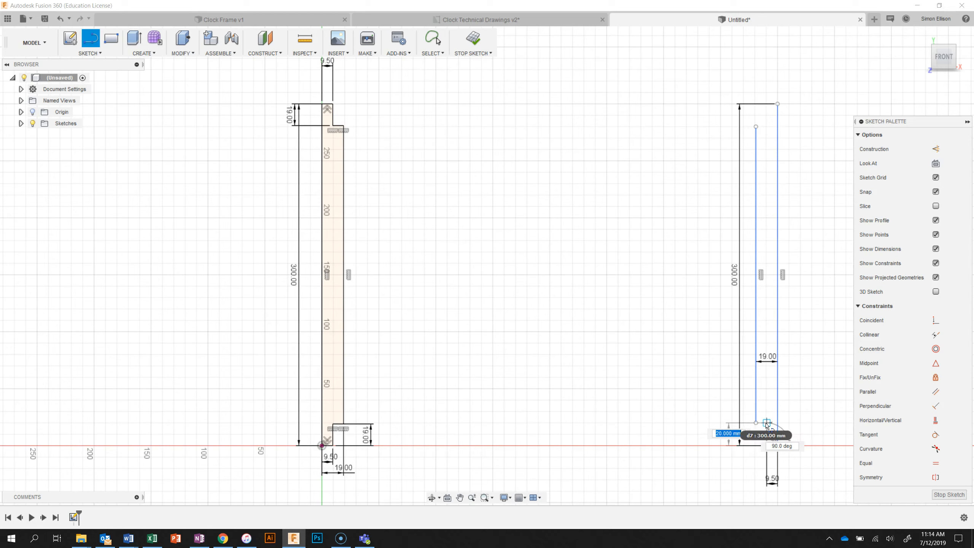
key("Return")
key("Escape")
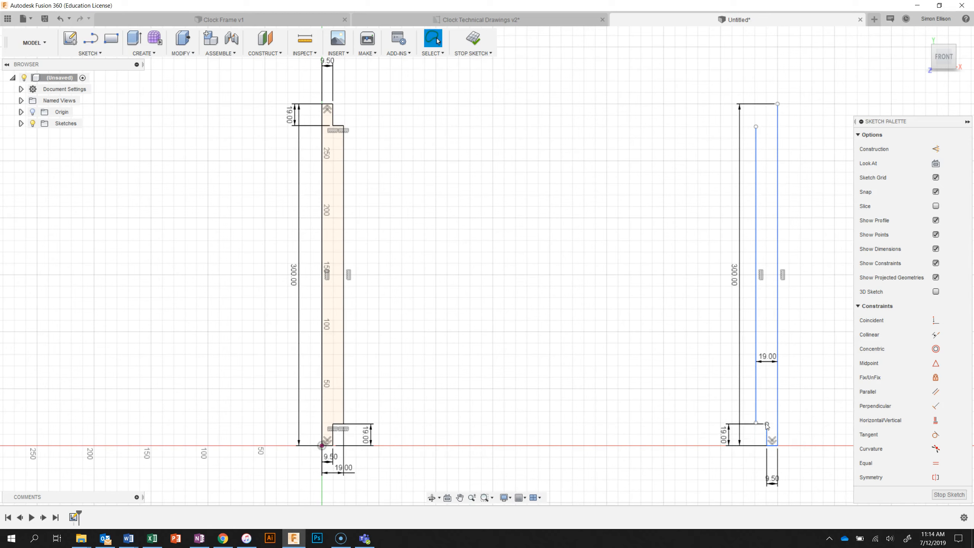
Draw a 9.5 mm horizontal line leftward from the upper endpoint of the right-hand 300 mm line
key("l")
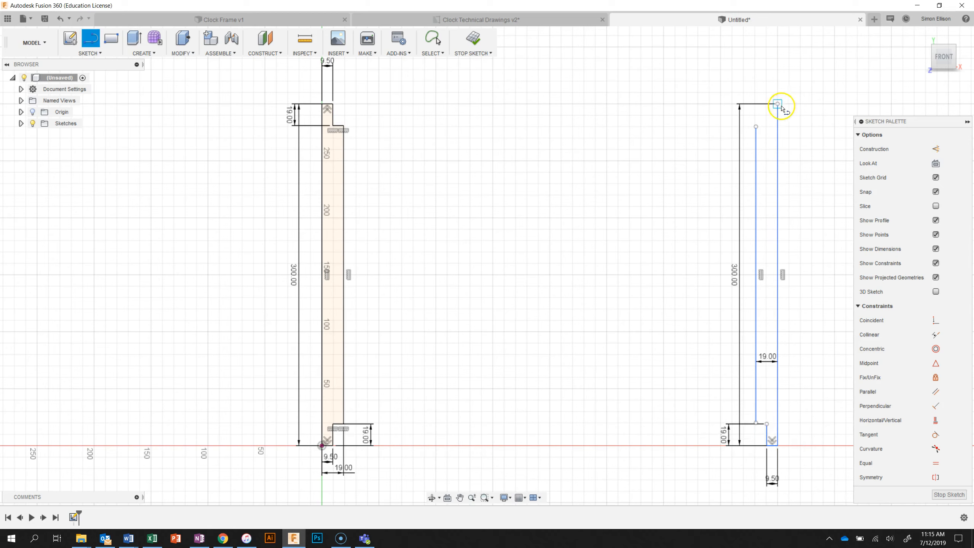
left_click(773, 107)
type("5")
key("Return")
Draw a 19 mm vertical line downward from the free end of the right-hand profile's upper 9.5 mm line
left_click(766, 105)
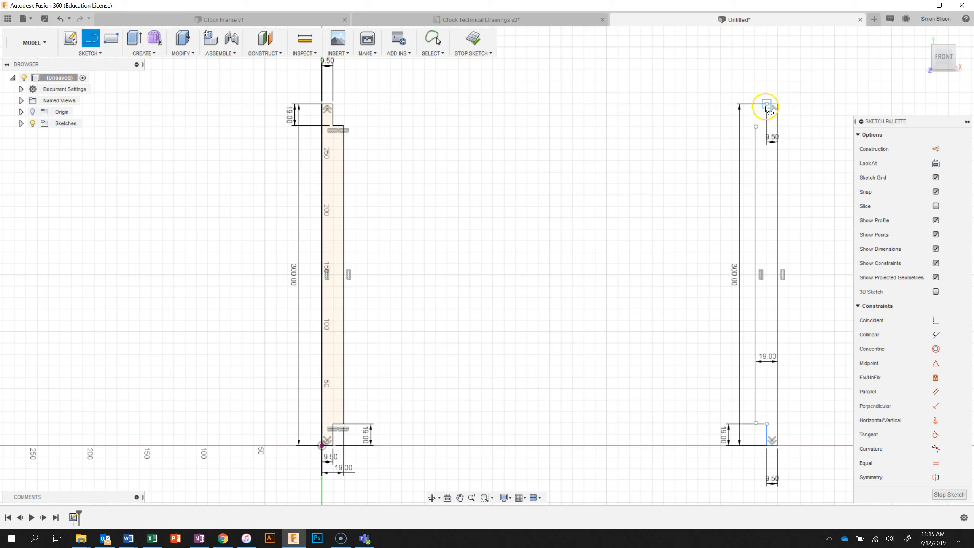
type("19")
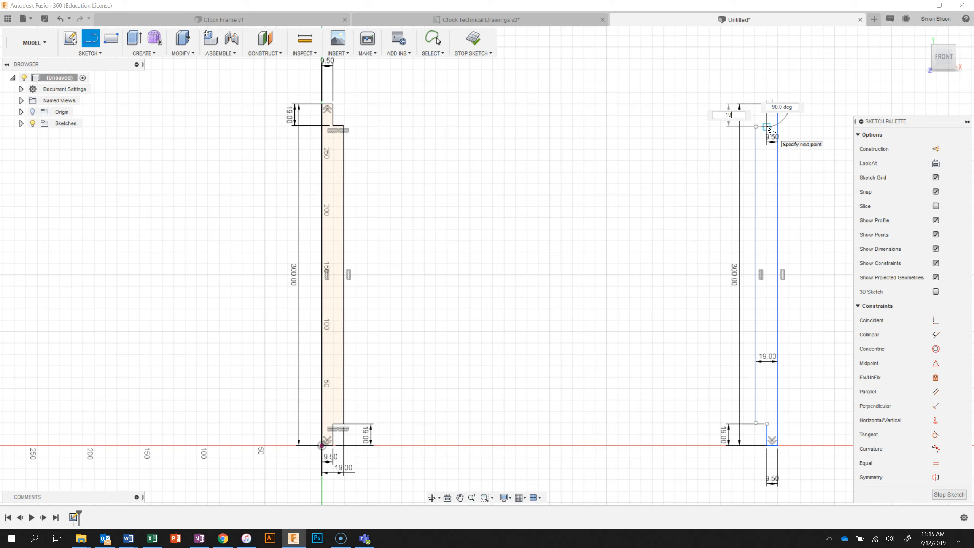
key("Return")
key("Escape")
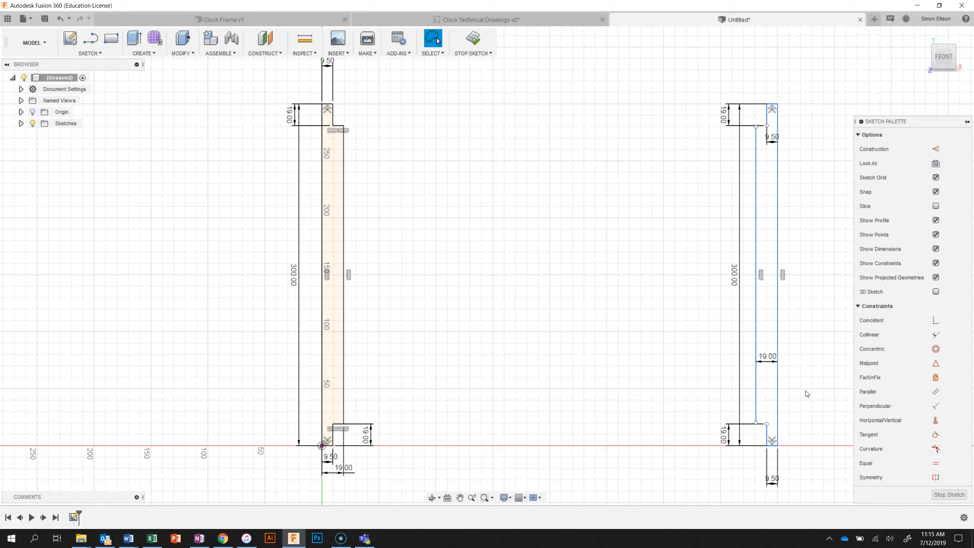
Apply a Horizontal/Vertical constraint between the two open endpoints at the right-hand profile's lower notch
left_click(757, 423)
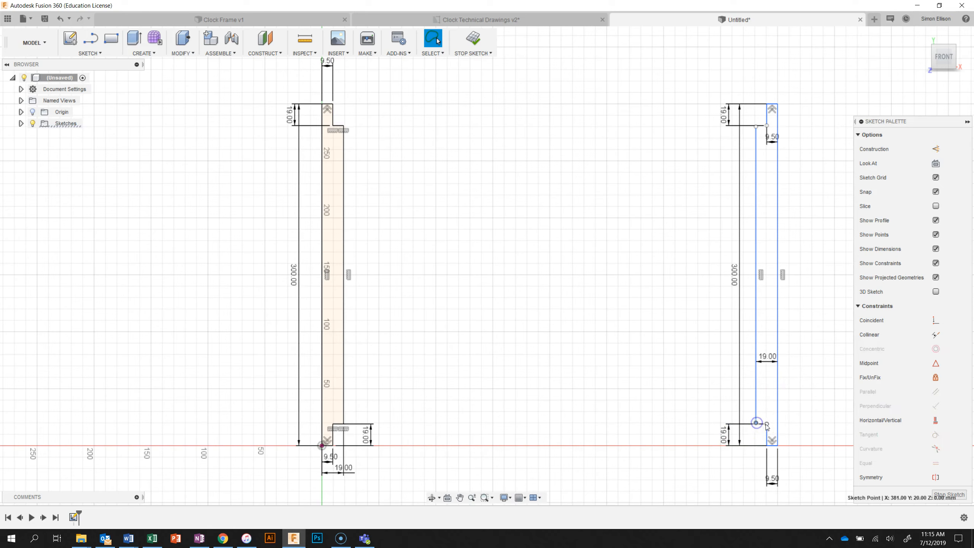
left_click(766, 424, "ctrl")
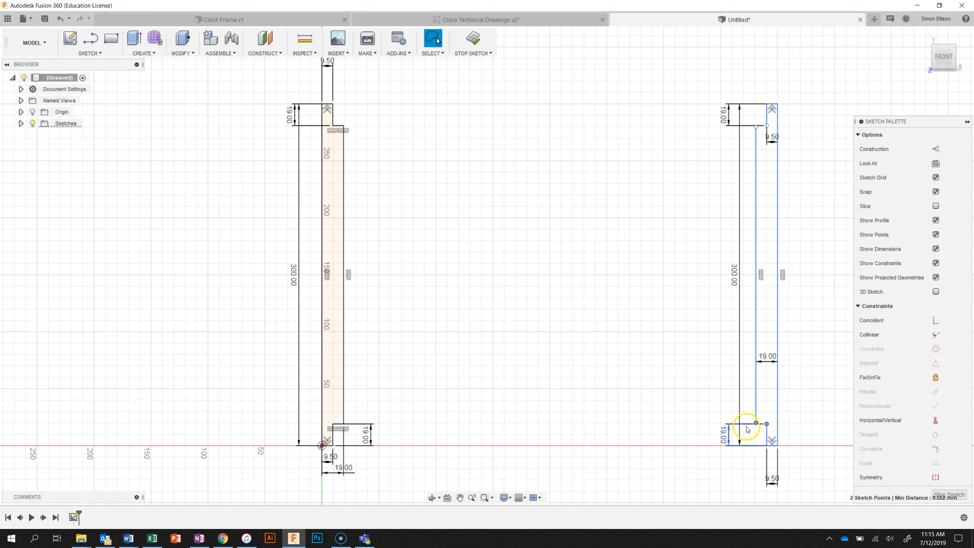
right_click(767, 425)
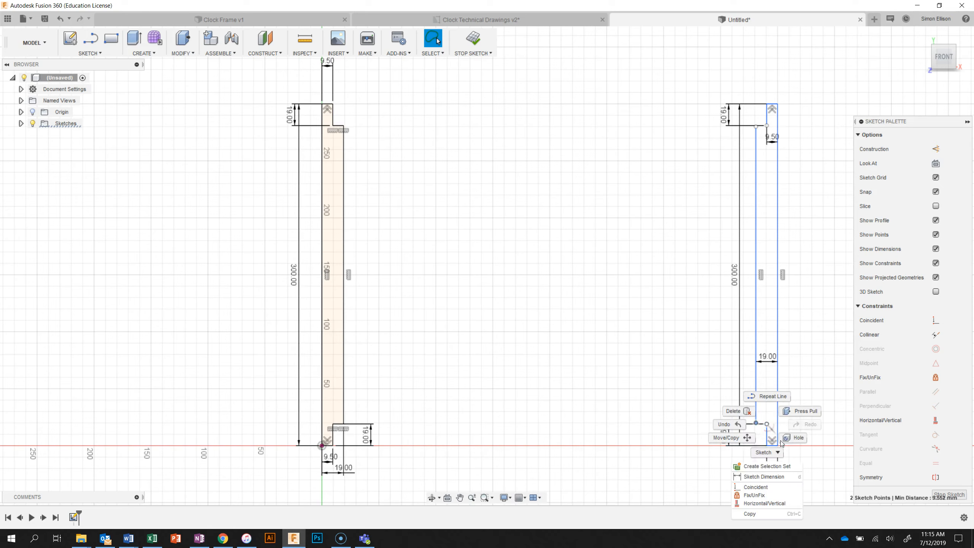
left_click(779, 501)
left_click(807, 463)
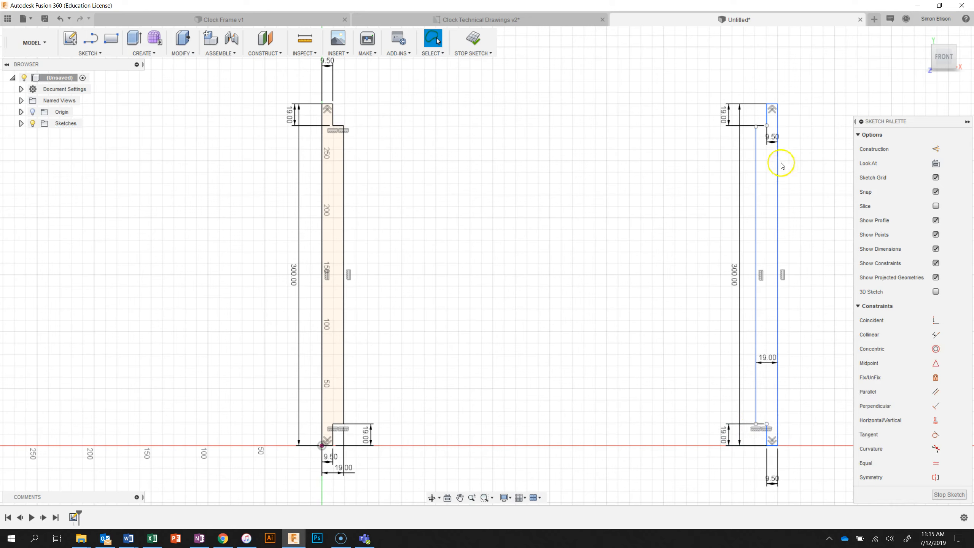
Align the two open endpoints at the right-hand profile's upper notch with a Horizontal/Vertical constraint
left_click(766, 126)
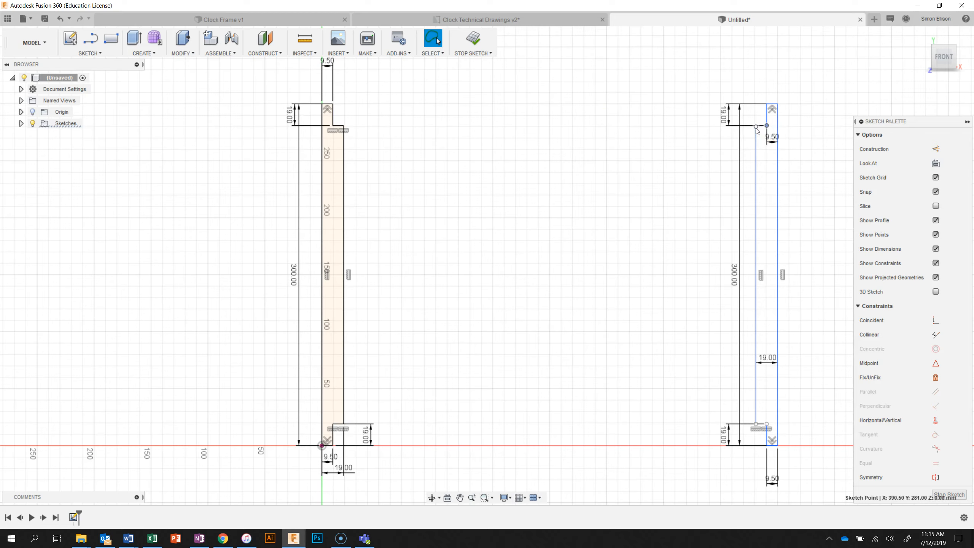
left_click(755, 127, "shift")
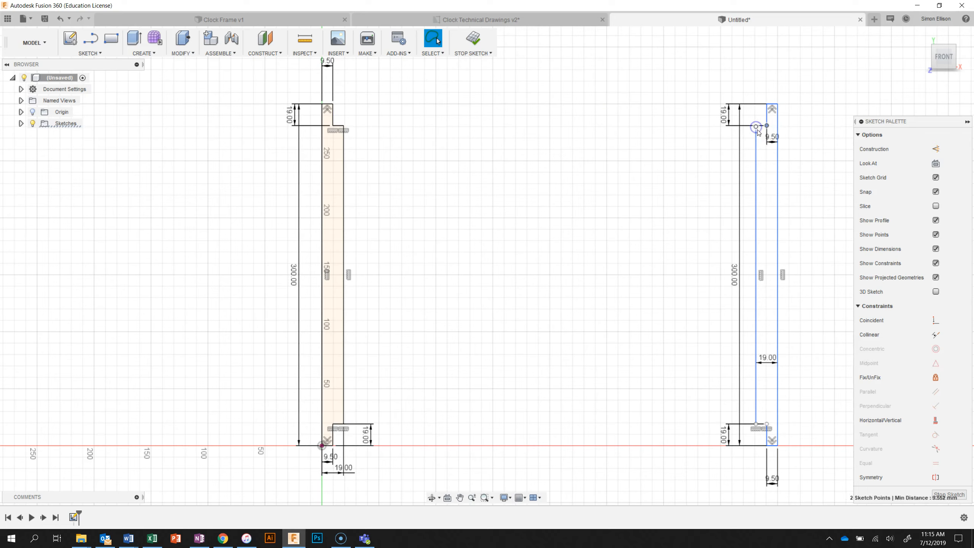
right_click(756, 128)
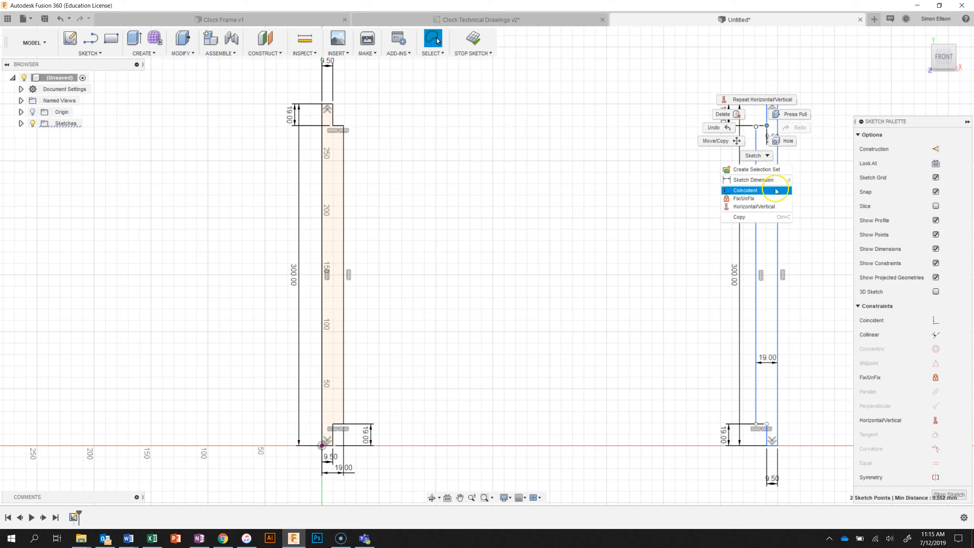
left_click(754, 207)
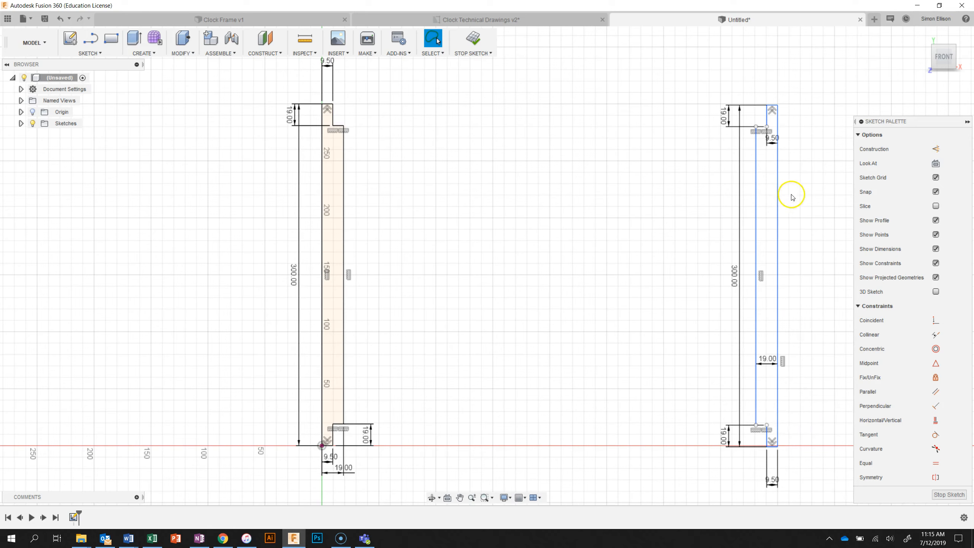
Close the right-hand profile by drawing horizontal lines between the open endpoints at its upper and lower notches
key("l")
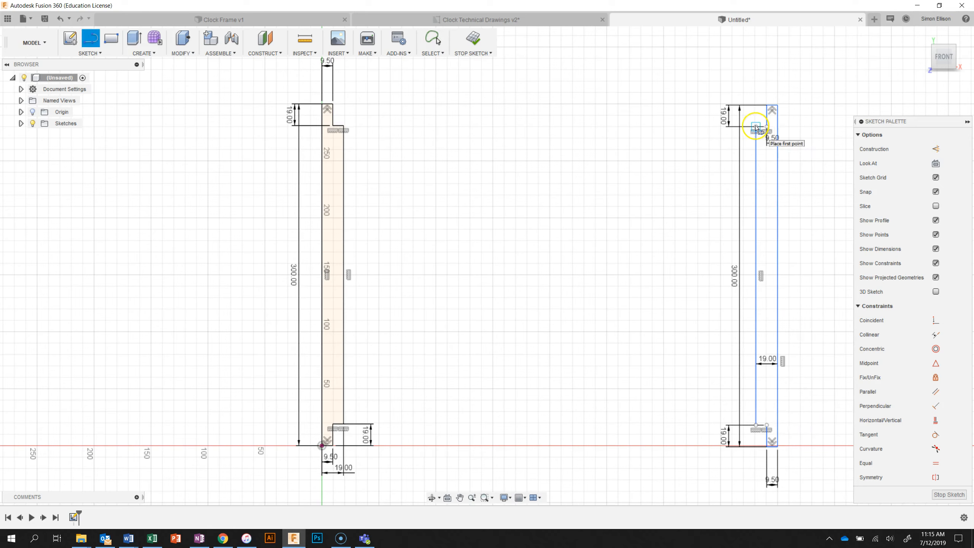
left_click(766, 425)
left_click(756, 425)
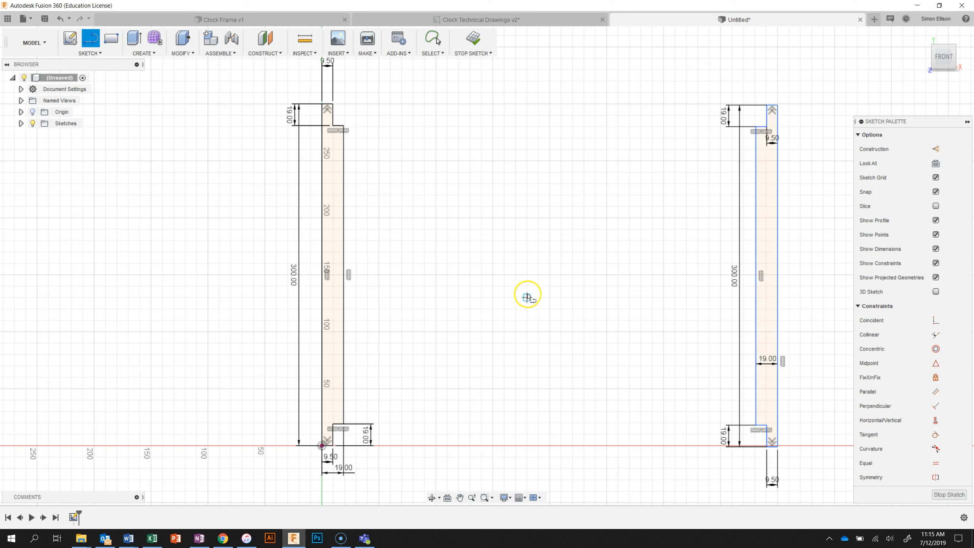
left_click(504, 285)
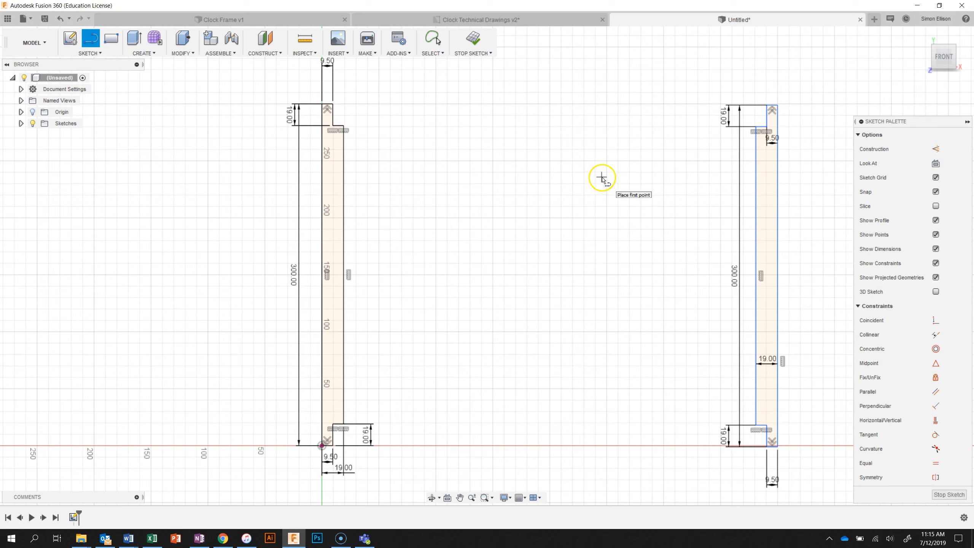
key("Escape")
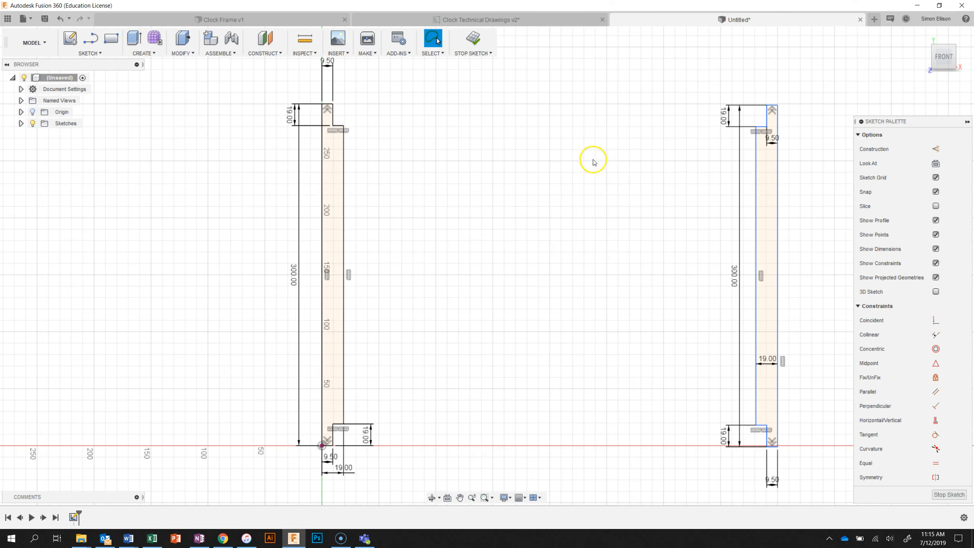
Check the frame dimensions in Clock Technical Drawings and sketch a 281 by 19 mm top rail rectangle between the upper ends of the side profiles
left_click(517, 19)
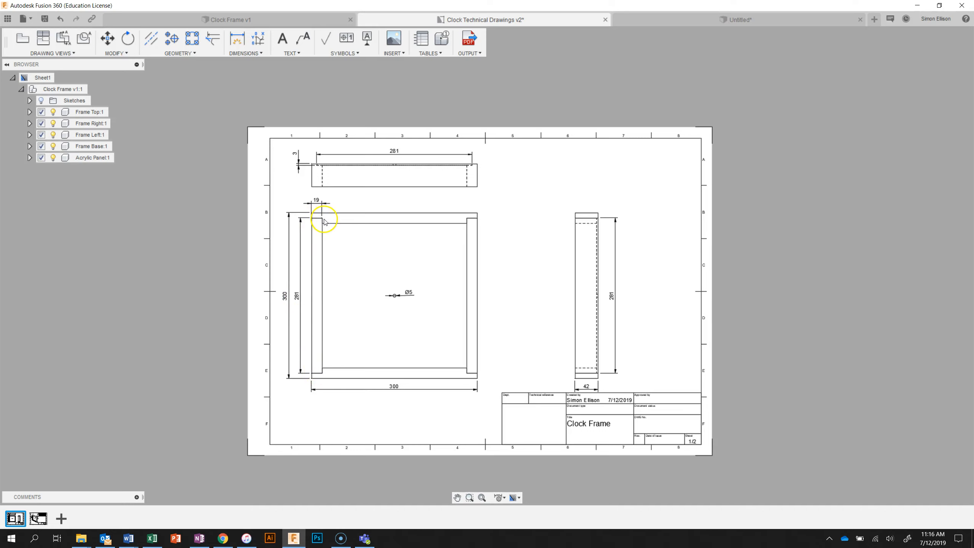
left_click(675, 17)
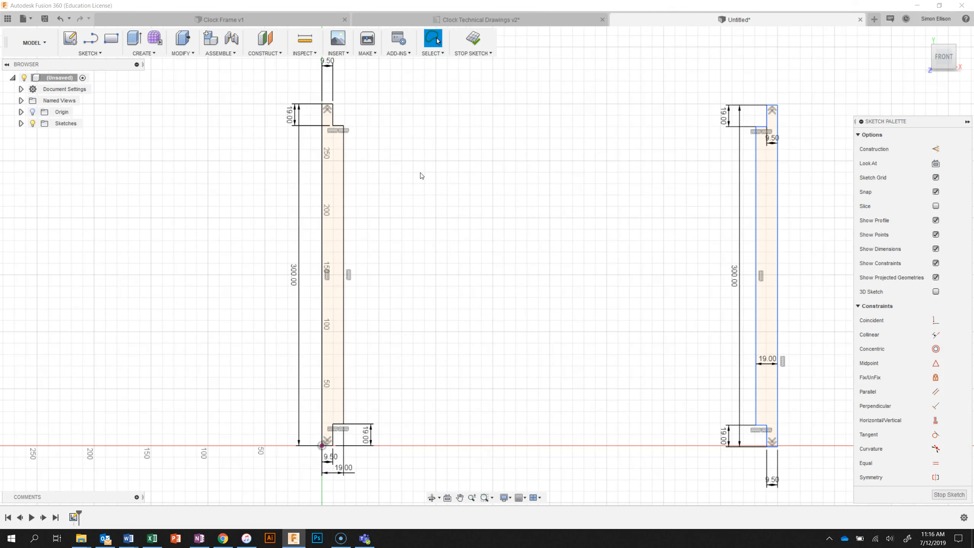
left_click(111, 39)
left_click(356, 126)
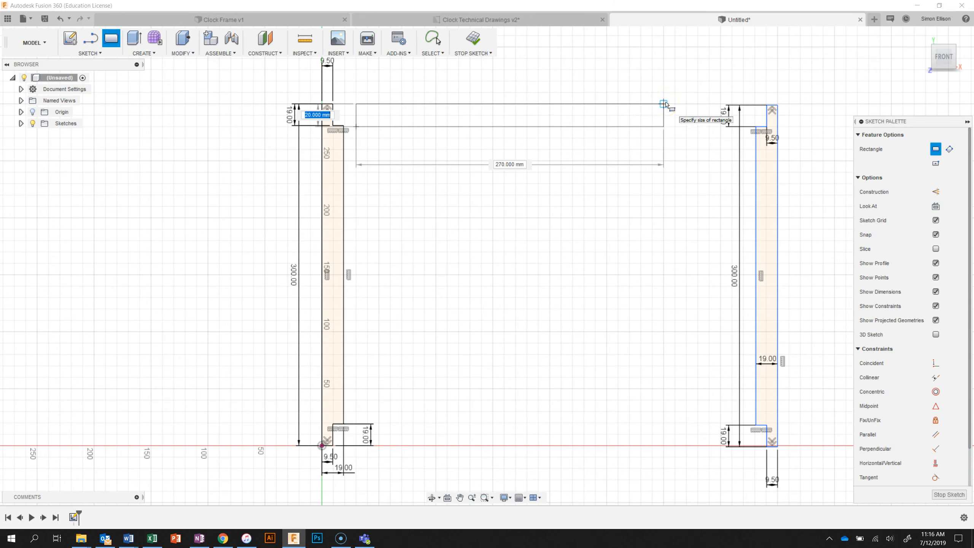
type("19")
key("Tab")
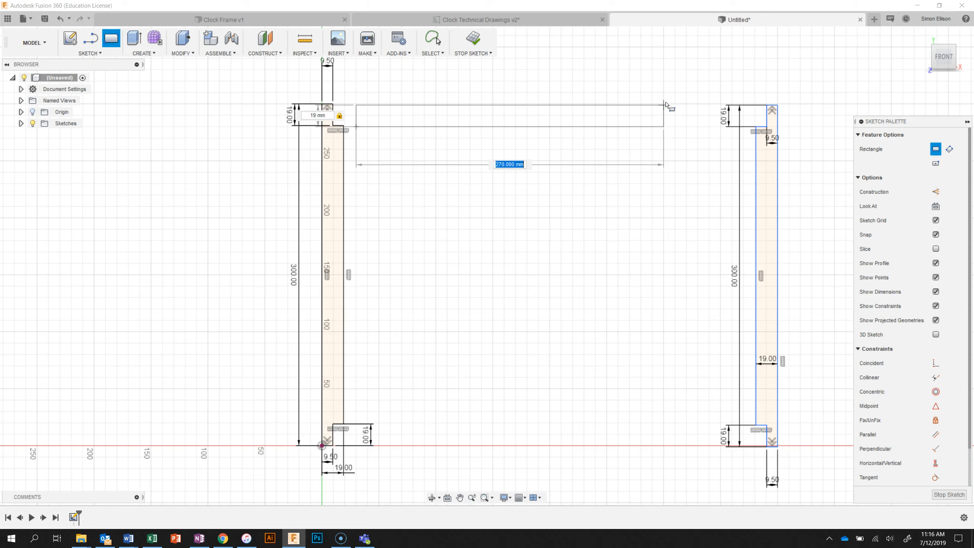
type("281")
key("Tab")
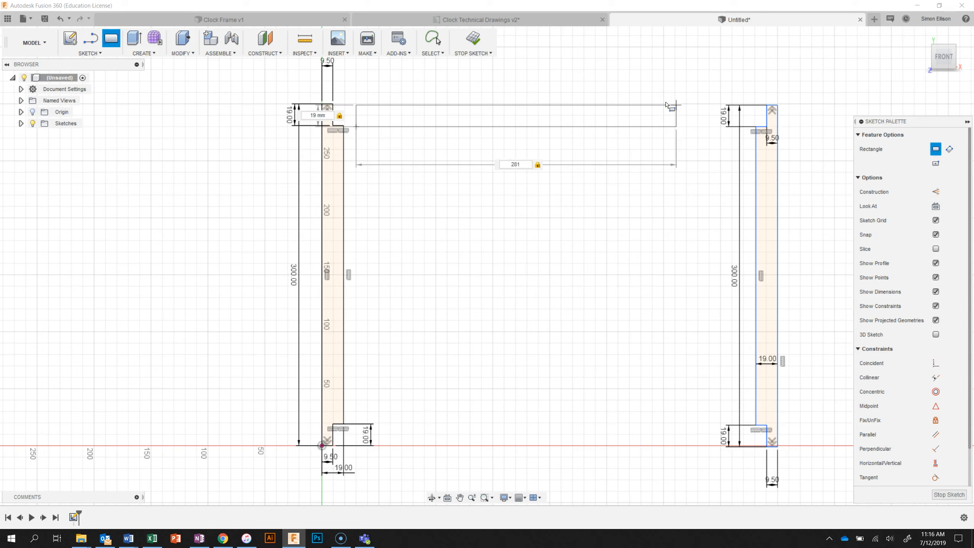
key("Return")
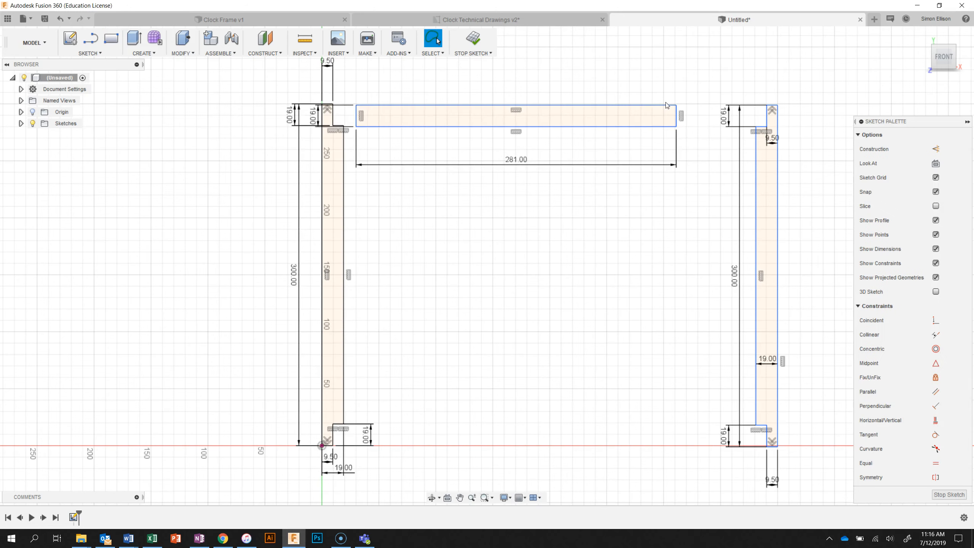
Sketch a 281 by 19 mm base rail rectangle between the lower ends of the two side profiles
left_click(111, 38)
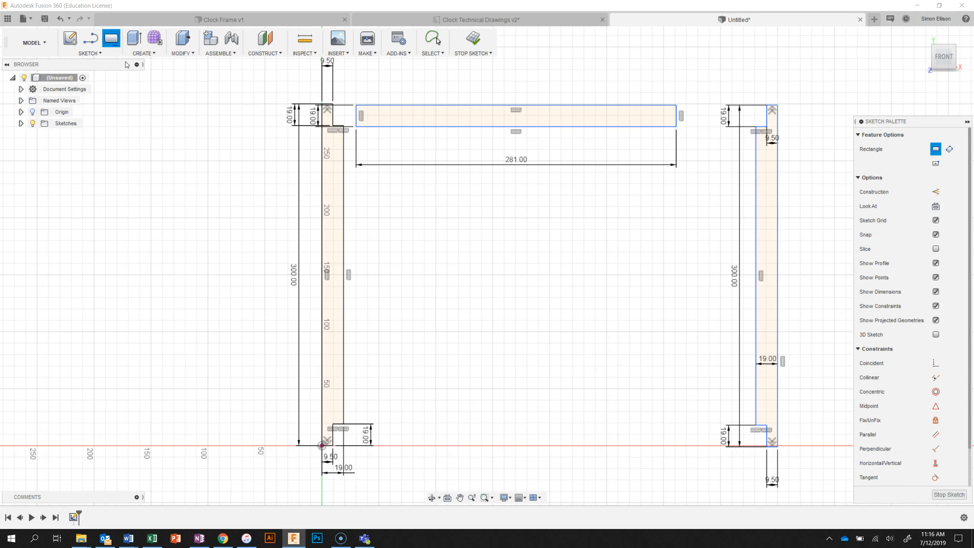
left_click(353, 423)
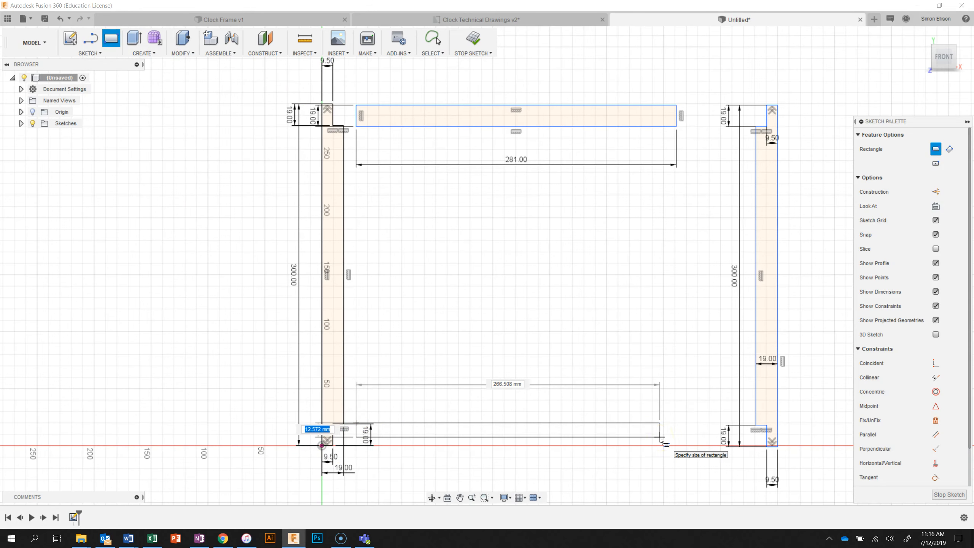
type("19")
key("Tab")
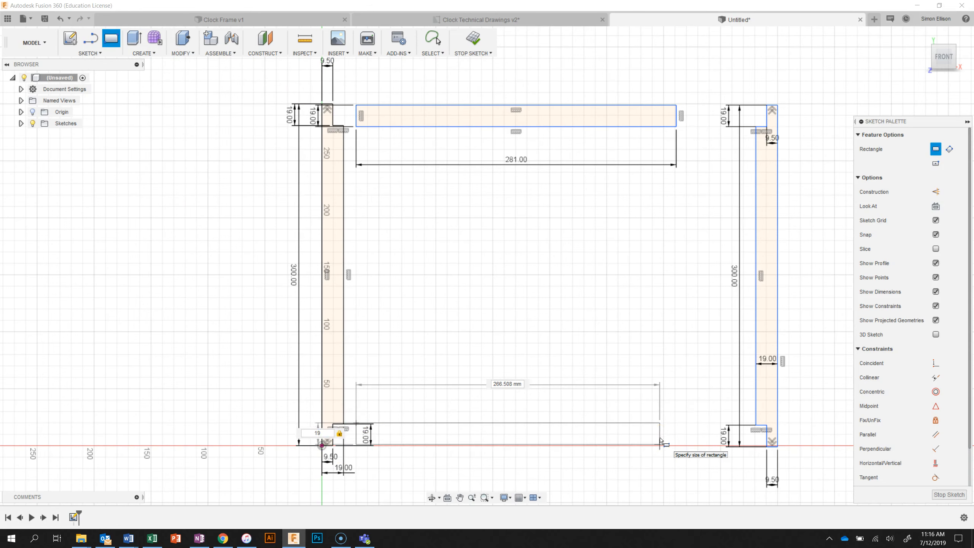
key("Tab")
key("Return")
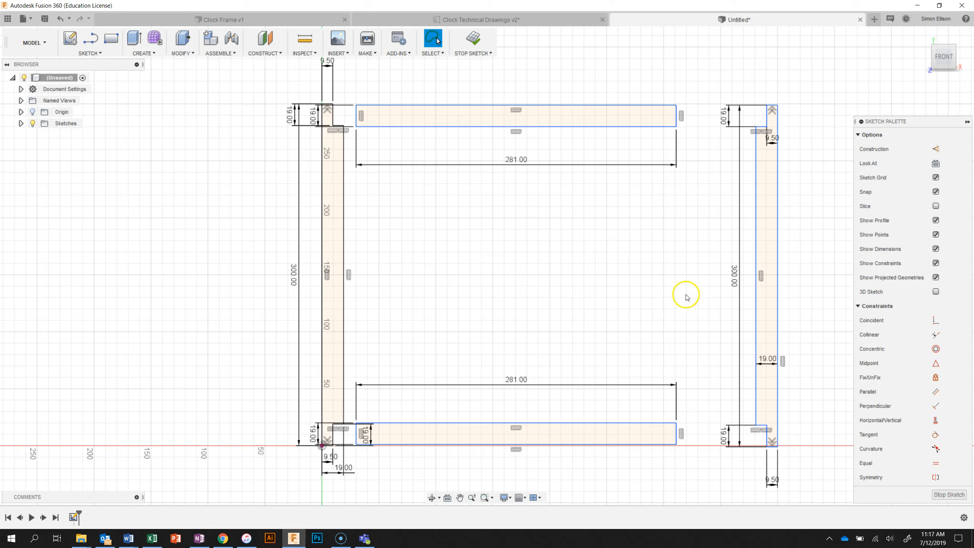
left_click(770, 309)
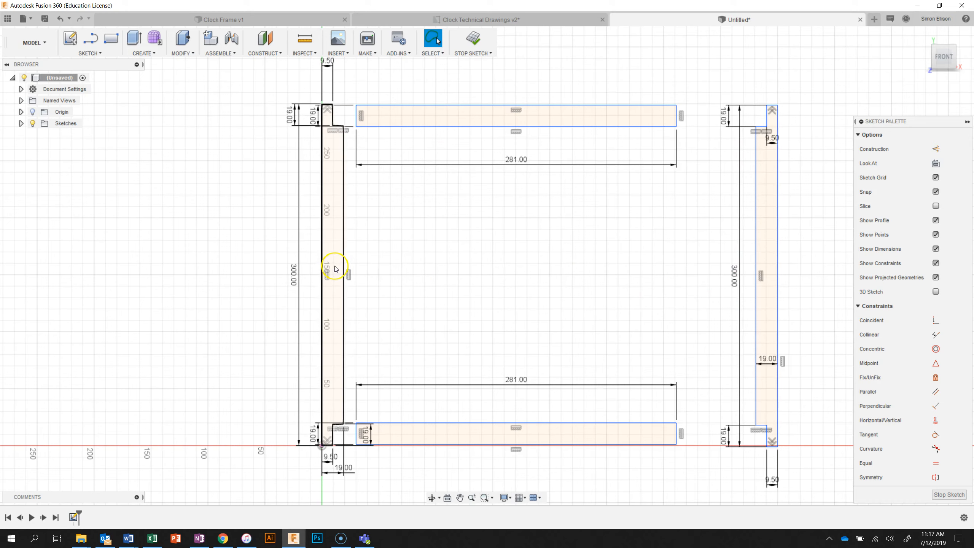